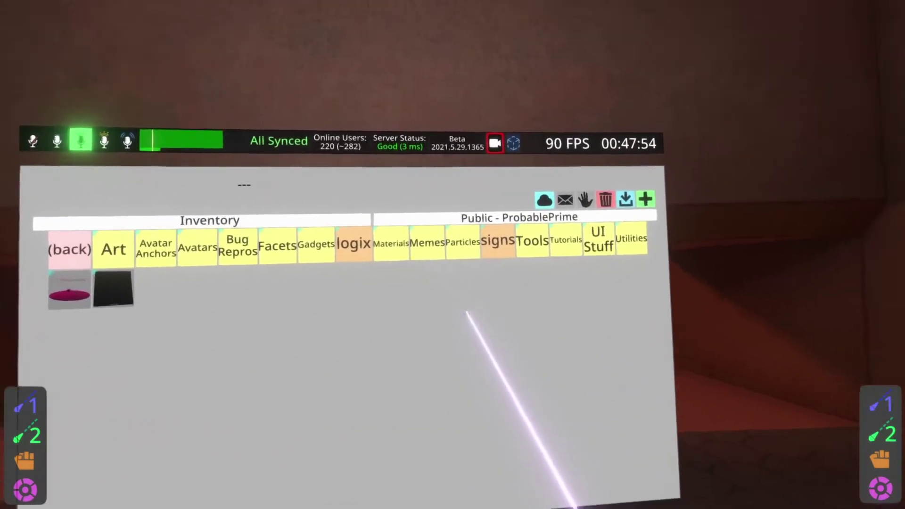
# - Open the Tools folder in the public inventory and pick the item with the warning icon
pyautogui.click(634, 250)
pyautogui.click(514, 229)
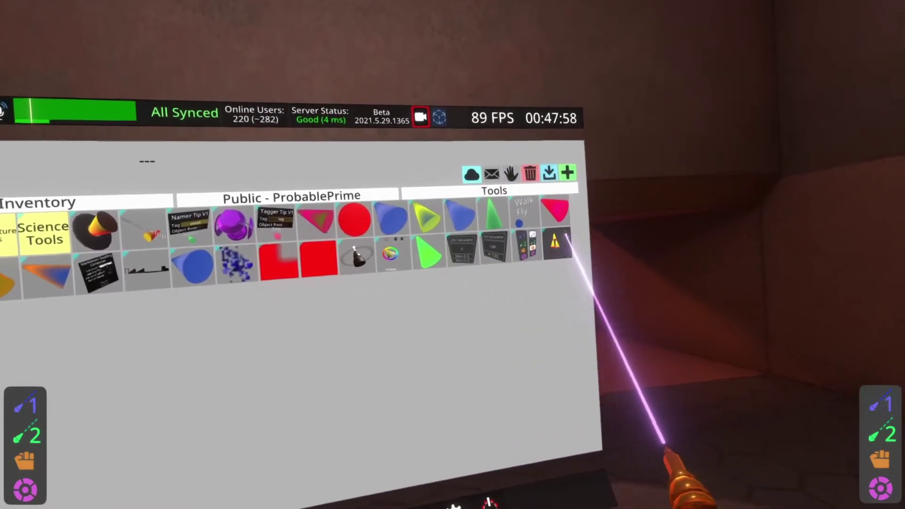
pyautogui.click(561, 247)
pyautogui.click(563, 234)
pyautogui.press('Escape')
# - Create a new Box from the 3D models and place it in front of the wall between the doorways
pyautogui.press('t')
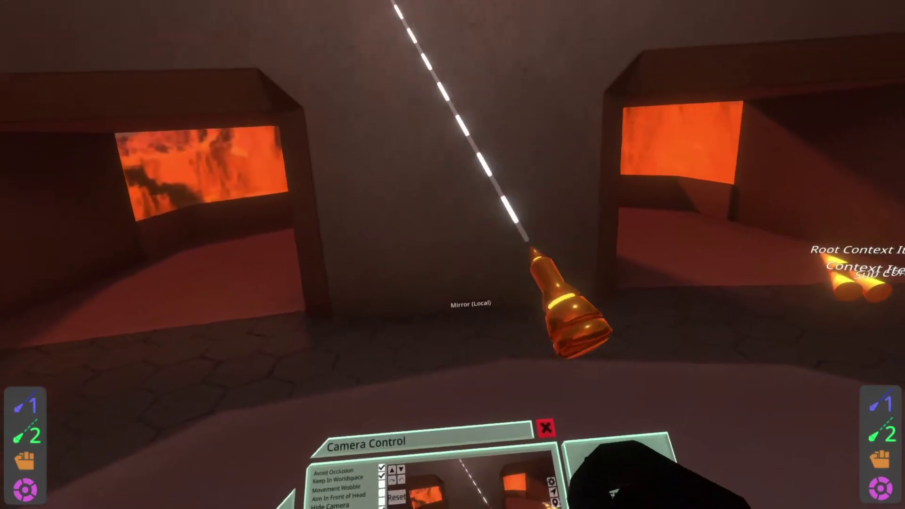
pyautogui.press('t')
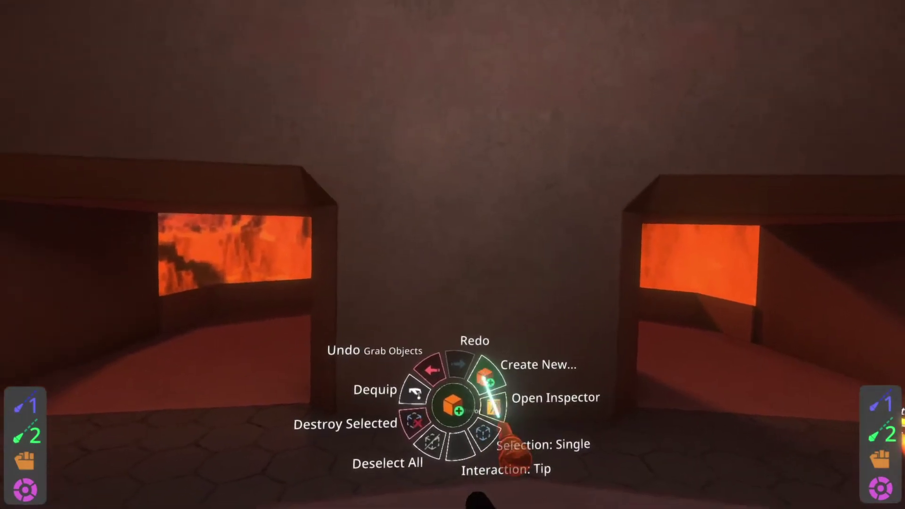
pyautogui.press('t')
pyautogui.press('t')
pyautogui.click(501, 360)
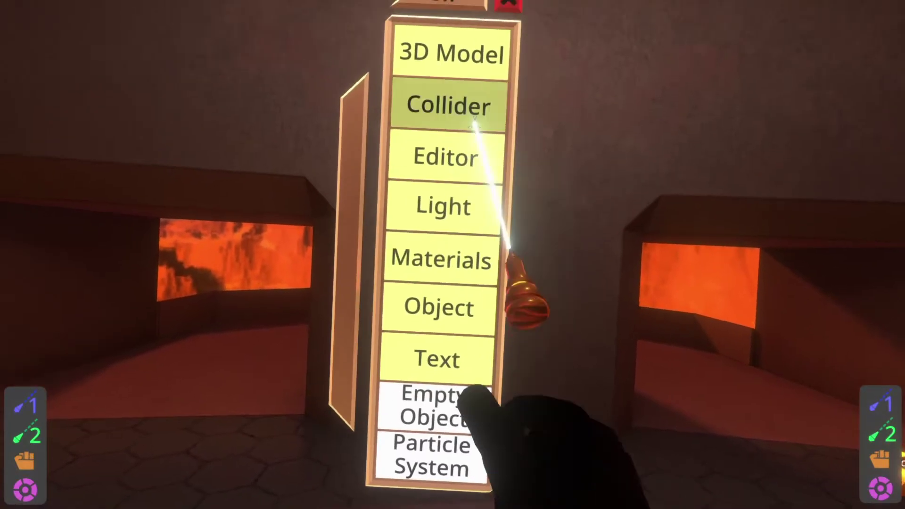
pyautogui.click(465, 58)
pyautogui.click(495, 126)
pyautogui.moveTo(534, 333); pyautogui.dragTo(445, 360)
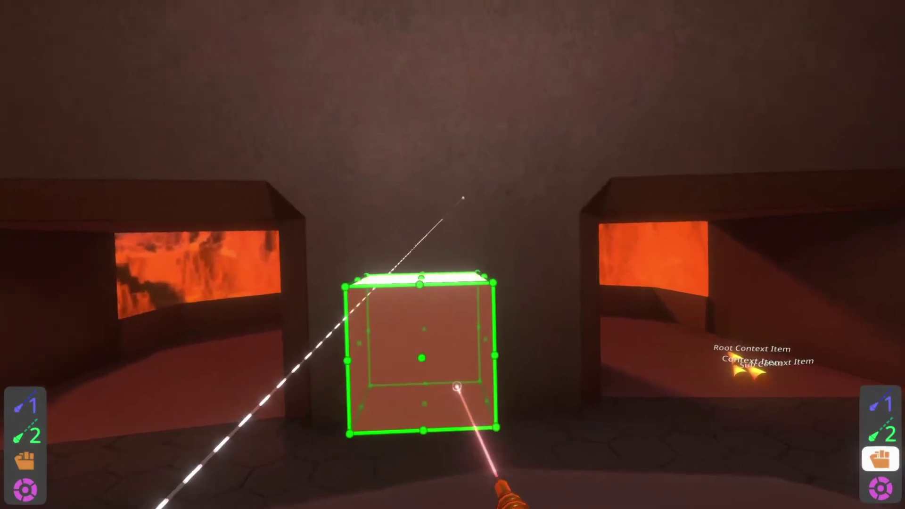
# - Select the box, open its scene inspector and add a child slot under it
pyautogui.click(453, 360)
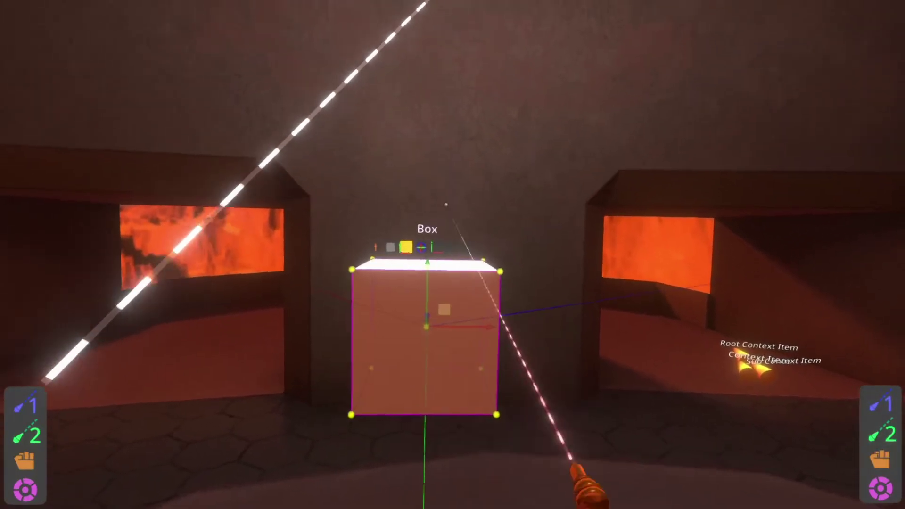
pyautogui.middleClick(514, 381)
pyautogui.click(557, 381)
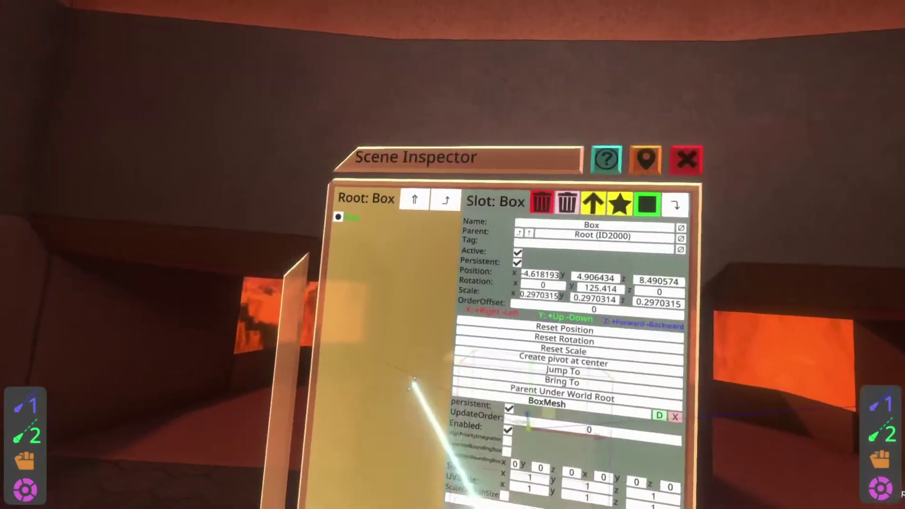
pyautogui.click(675, 205)
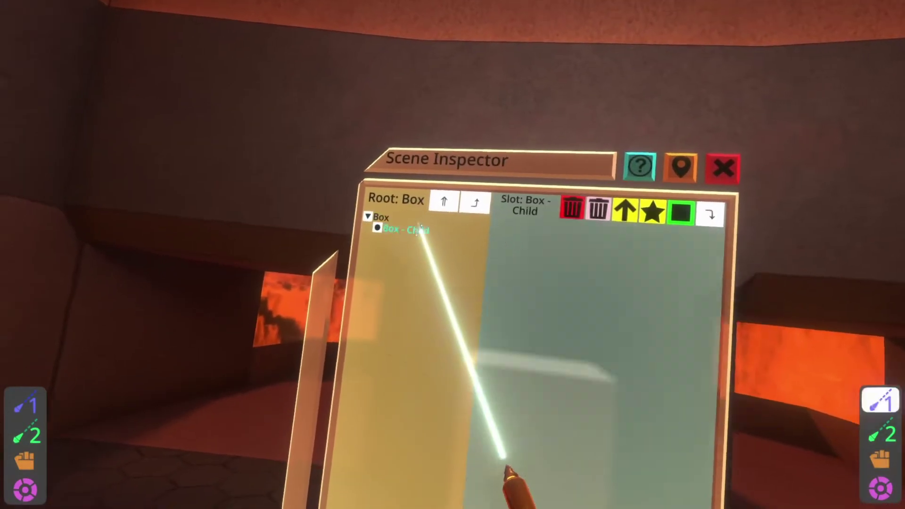
# - Rename the box's new child slot to Context
pyautogui.click(572, 228)
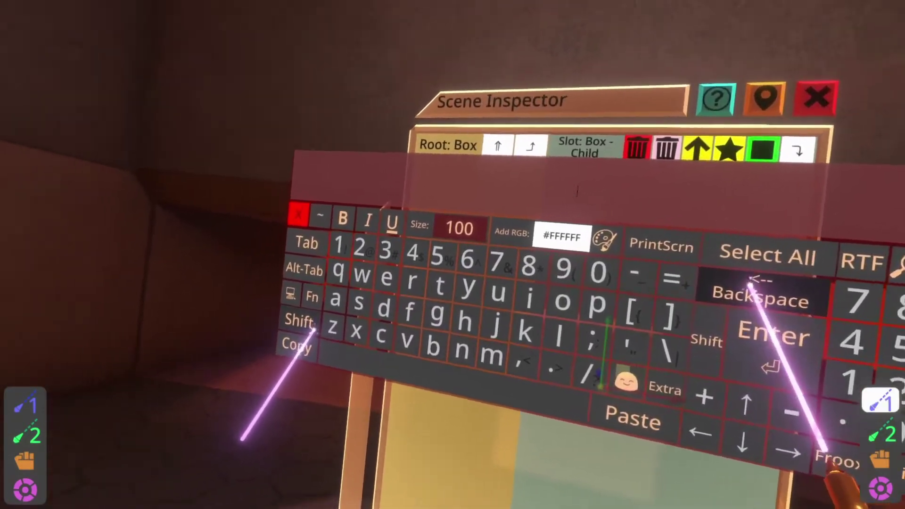
pyautogui.write('Con')
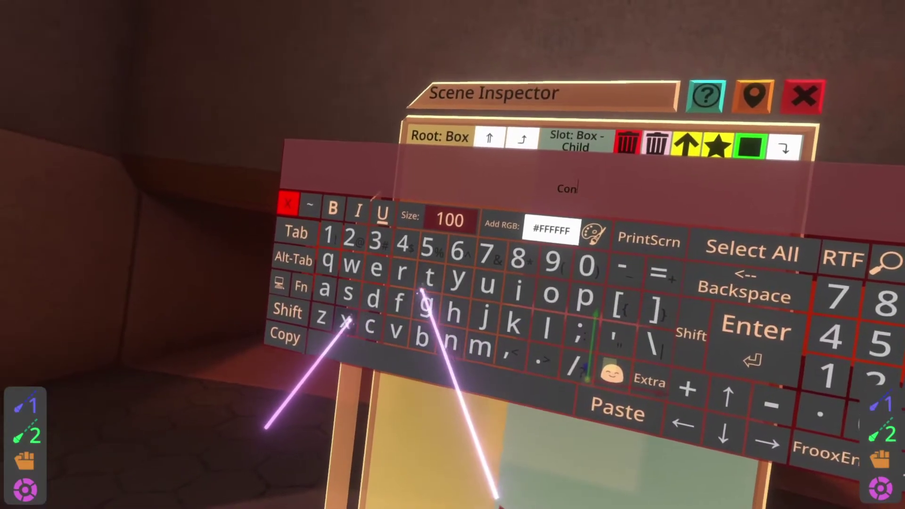
pyautogui.write('text')
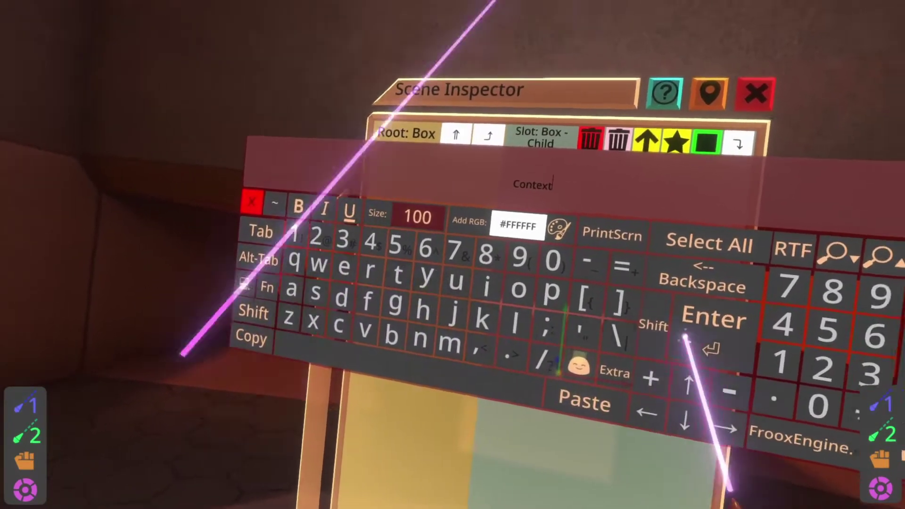
pyautogui.press('Return')
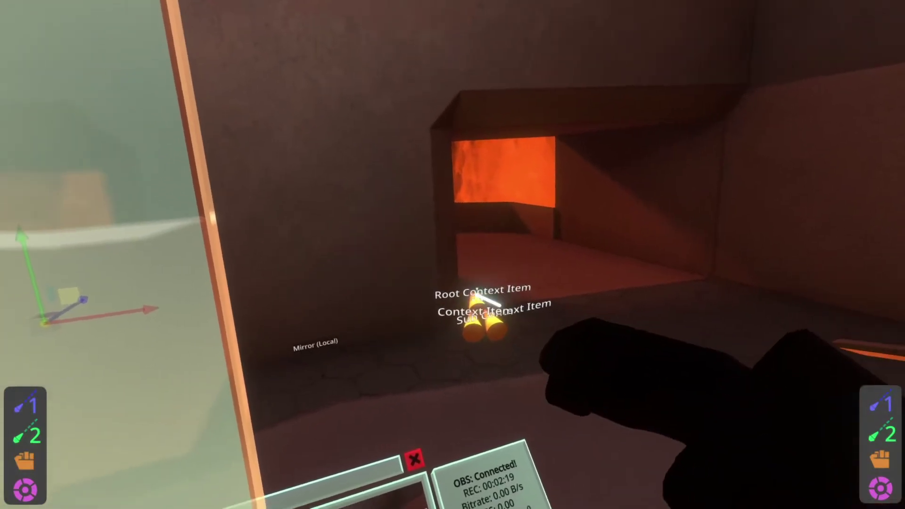
# - Use the Root Context Item tool to attach RootContextMenuItem and ContextMenuItemSource to the Context slot, and dequip the tool
pyautogui.rightClick(485, 302)
pyautogui.click(505, 262)
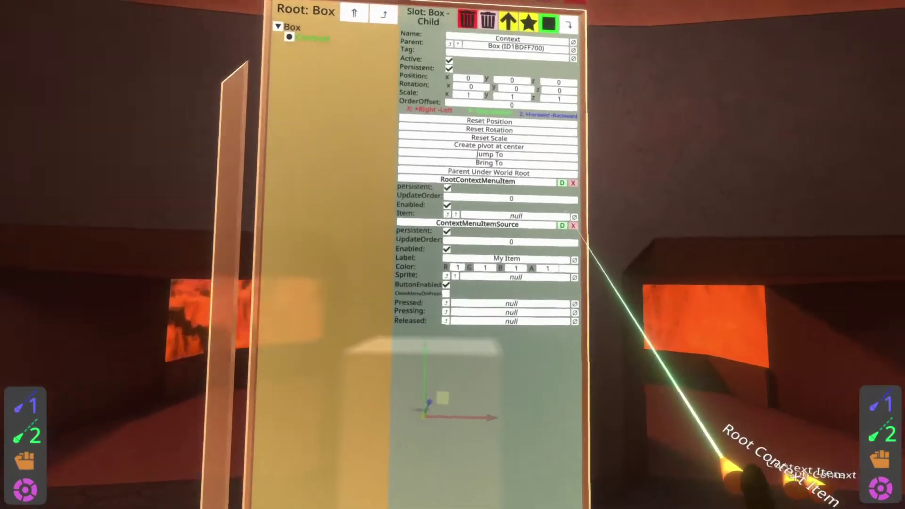
pyautogui.rightClick(596, 364)
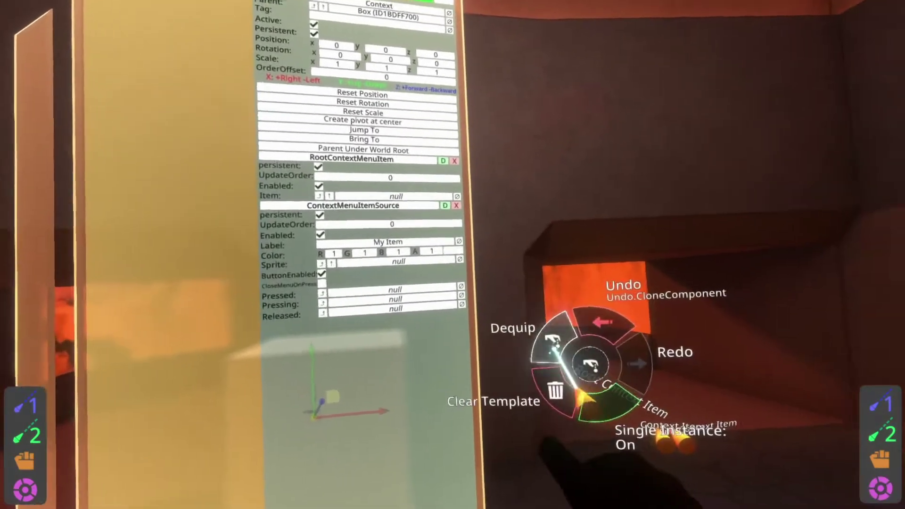
pyautogui.click(554, 347)
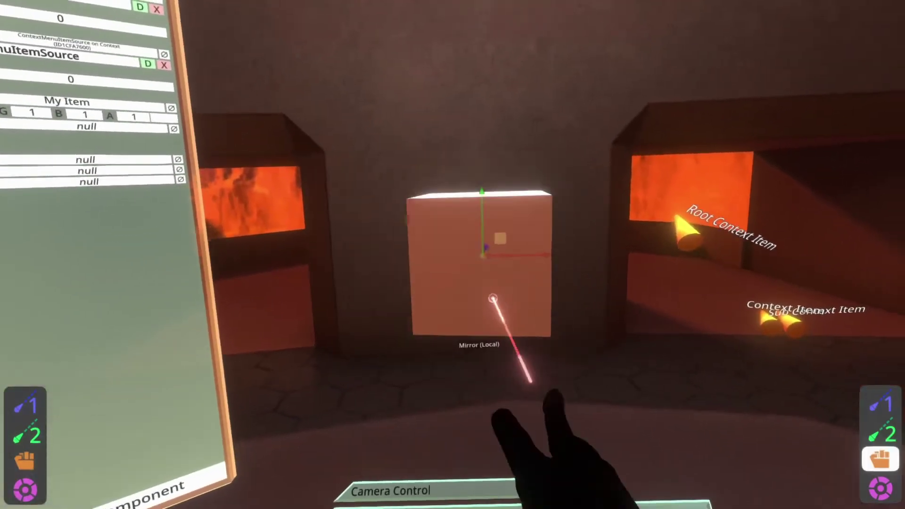
# - Grab the box and open its context menu to check the custom item
pyautogui.rightClick(492, 299)
pyautogui.click(476, 352)
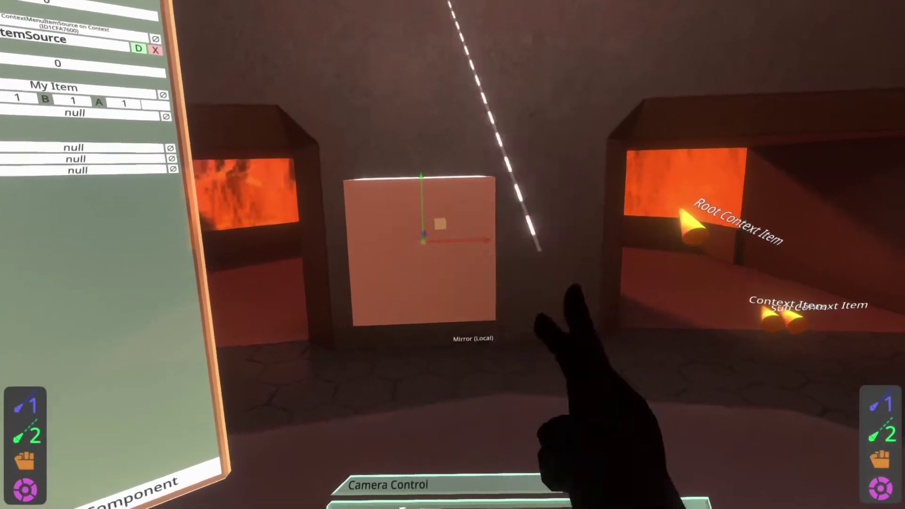
pyautogui.moveTo(418, 279); pyautogui.dragTo(461, 369)
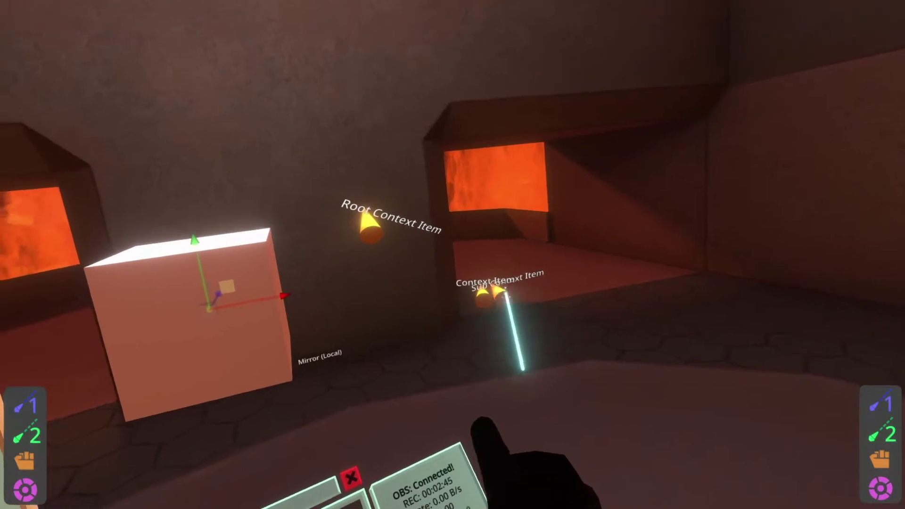
# - Use the Sub Context Item tool to attach a ContextMenuSubmenu component to the Context slot, and dequip the tool
pyautogui.click(563, 287)
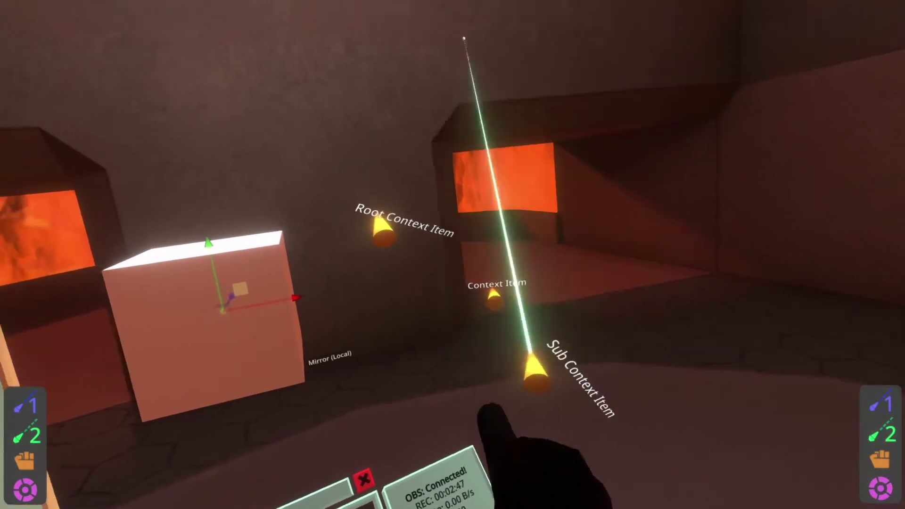
pyautogui.press('t')
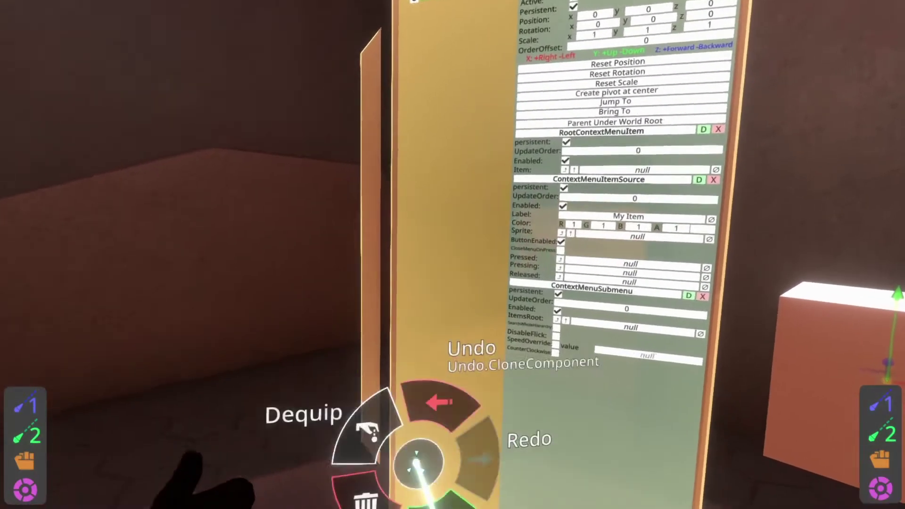
pyautogui.click(370, 408)
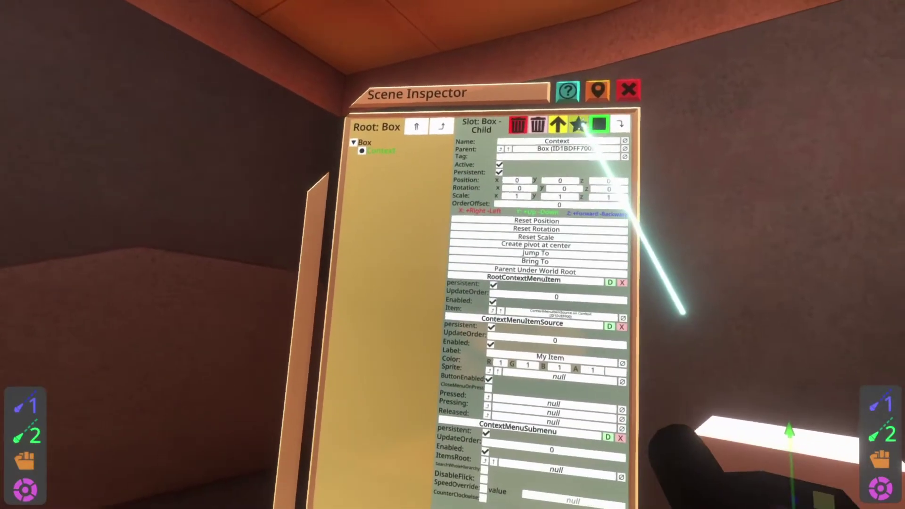
# - Add a child slot under Context and assign a slot reference to the submenu's ItemsRoot
pyautogui.click(583, 125)
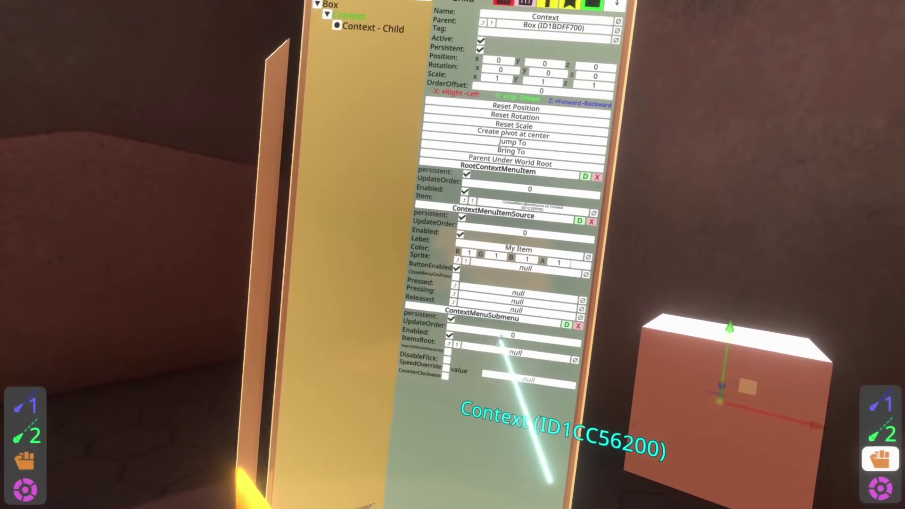
pyautogui.moveTo(504, 351); pyautogui.dragTo(510, 352)
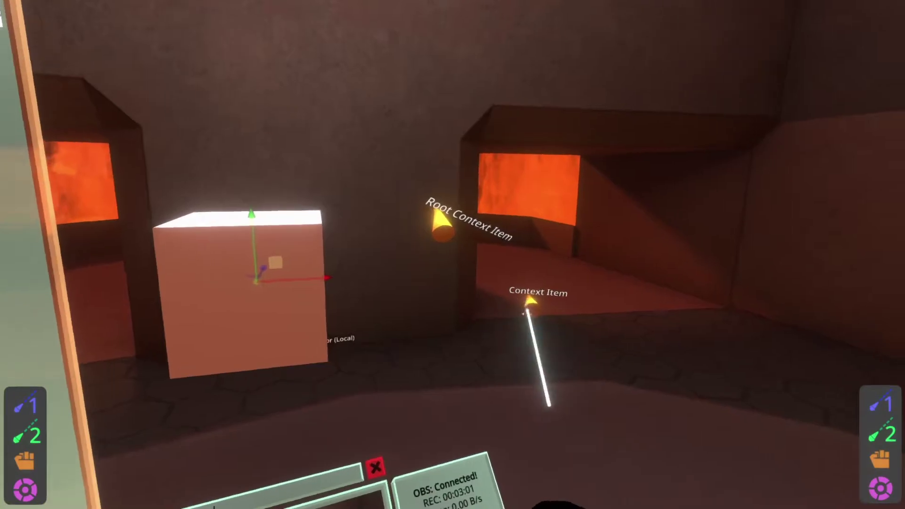
# - Use the Context Item tool to attach a ContextMenuItemSource component to the child slot of Context
pyautogui.rightClick(531, 303)
pyautogui.click(551, 313)
pyautogui.click(330, 283)
pyautogui.rightClick(630, 370)
pyautogui.click(563, 337)
pyautogui.rightClick(592, 307)
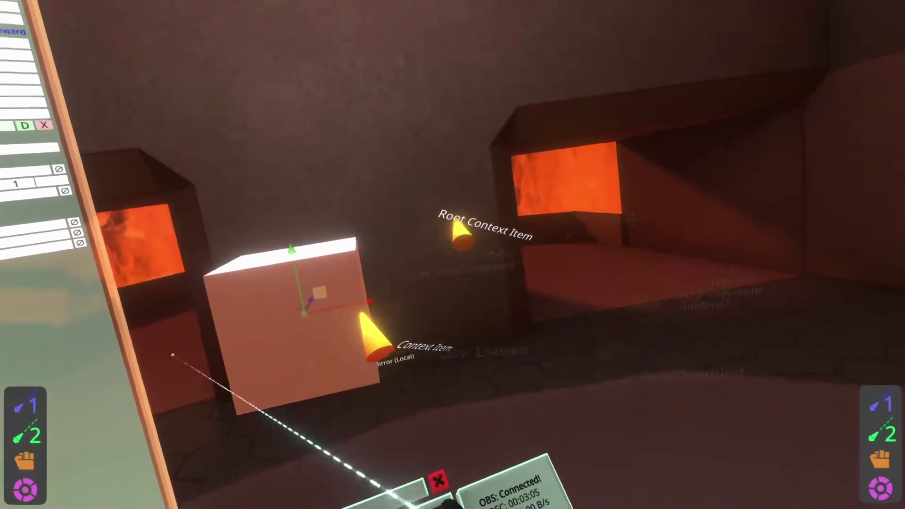
pyautogui.click(504, 330)
pyautogui.rightClick(503, 330)
pyautogui.rightClick(526, 379)
pyautogui.rightClick(481, 282)
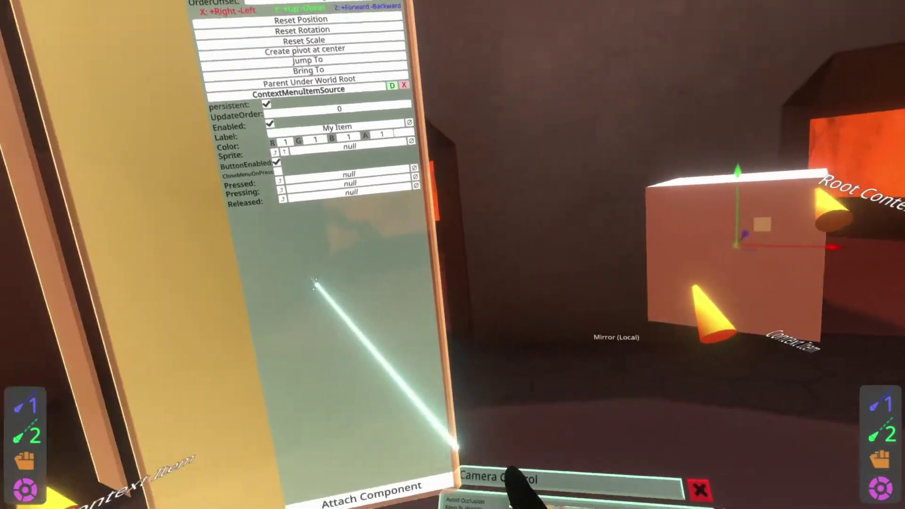
pyautogui.moveTo(313, 283); pyautogui.dragTo(589, 467, button='right')
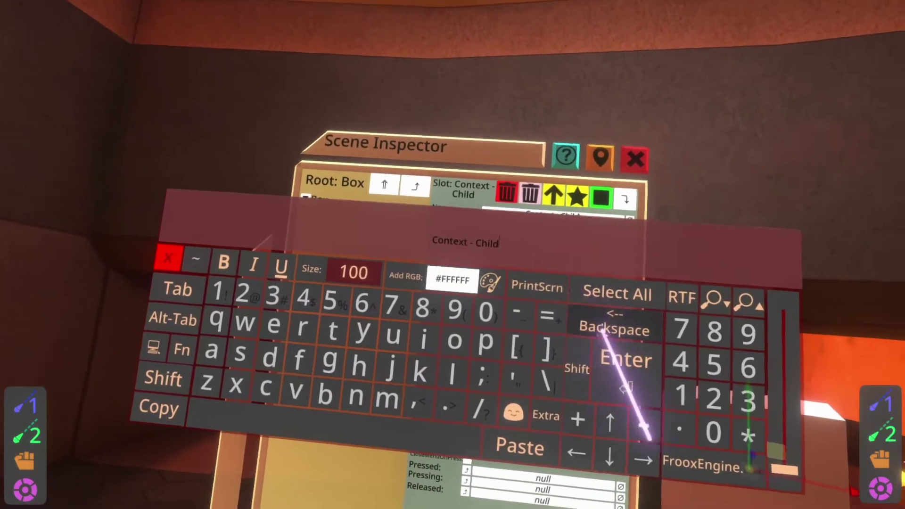
# - Rename the child slot of Context to 1 and set its ContextMenuItemSource label to 1
pyautogui.click(606, 328)
pyautogui.click(585, 304)
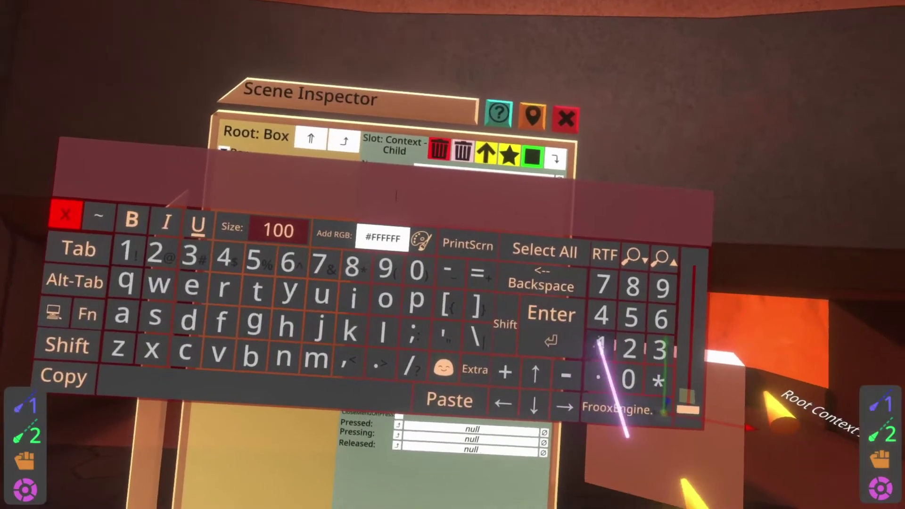
pyautogui.click(653, 375)
pyautogui.click(599, 344)
pyautogui.click(528, 325)
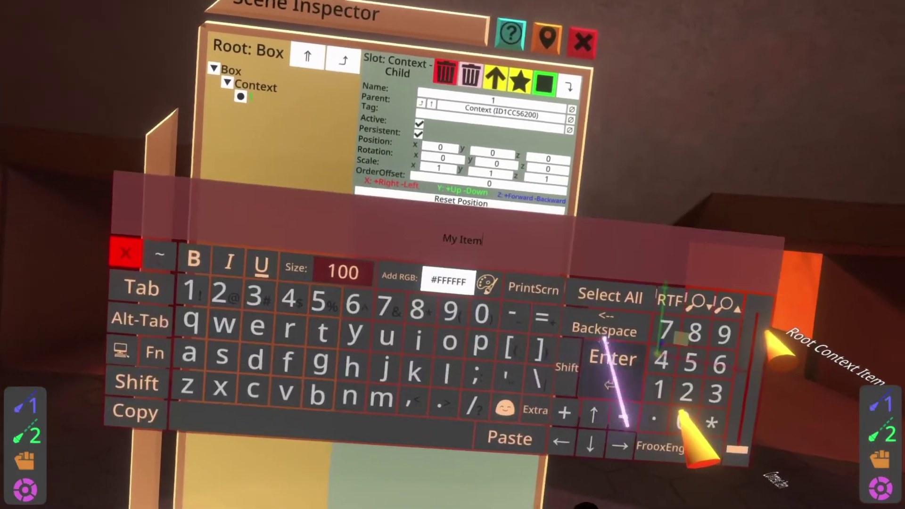
pyautogui.click(595, 326)
pyautogui.click(626, 383)
pyautogui.click(582, 378)
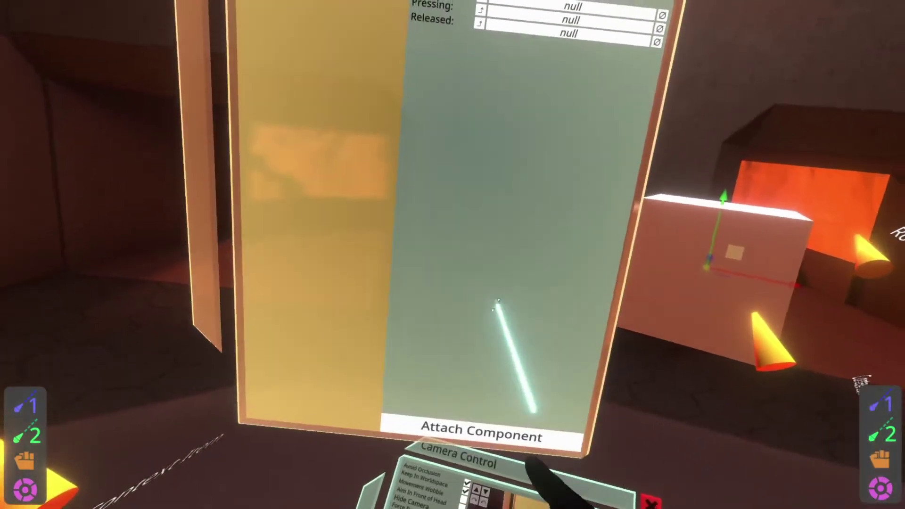
# - Open the component attachment list for slot 1, and name the child slot beneath it 2
pyautogui.click(481, 430)
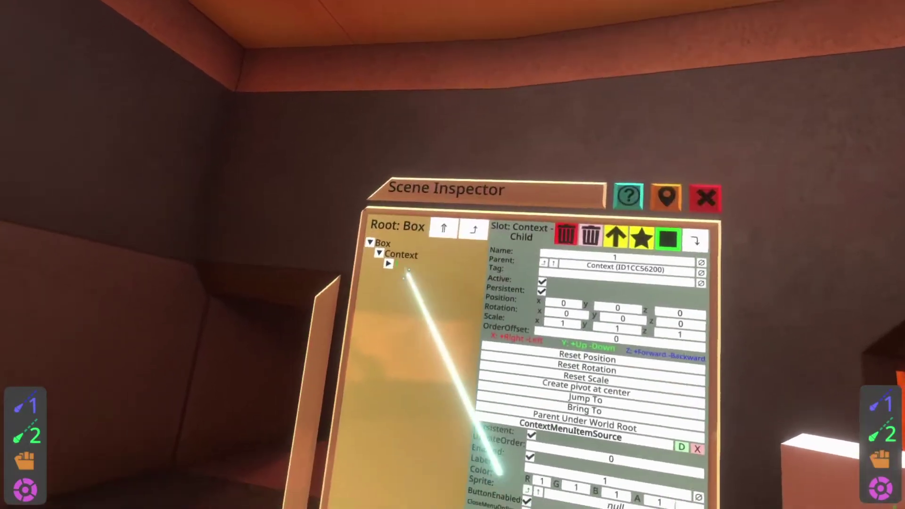
pyautogui.click(359, 177)
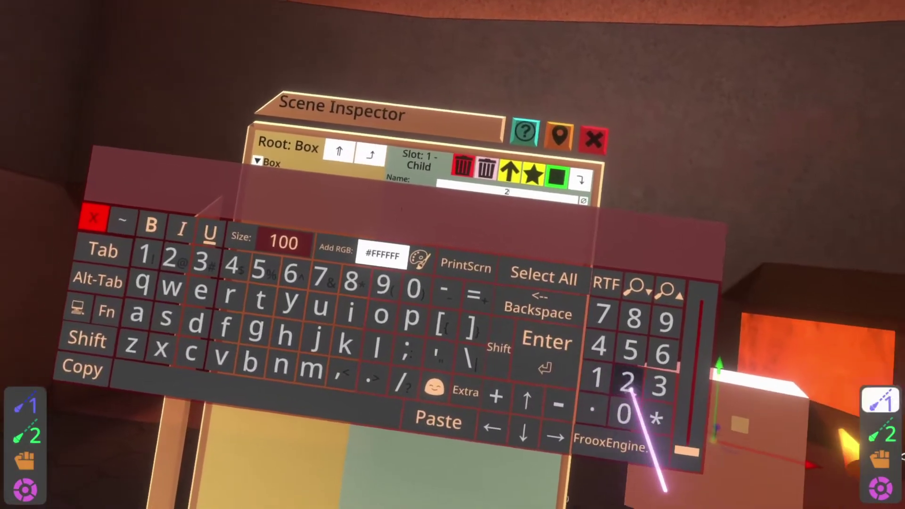
pyautogui.click(599, 358)
# - Attach a ContextMenuItemSource component to slot 2 with the Context Item tool
pyautogui.moveTo(452, 506); pyautogui.dragTo(511, 257)
pyautogui.click(441, 442)
pyautogui.moveTo(445, 461); pyautogui.dragTo(458, 388)
pyautogui.rightClick(498, 400)
pyautogui.click(458, 384)
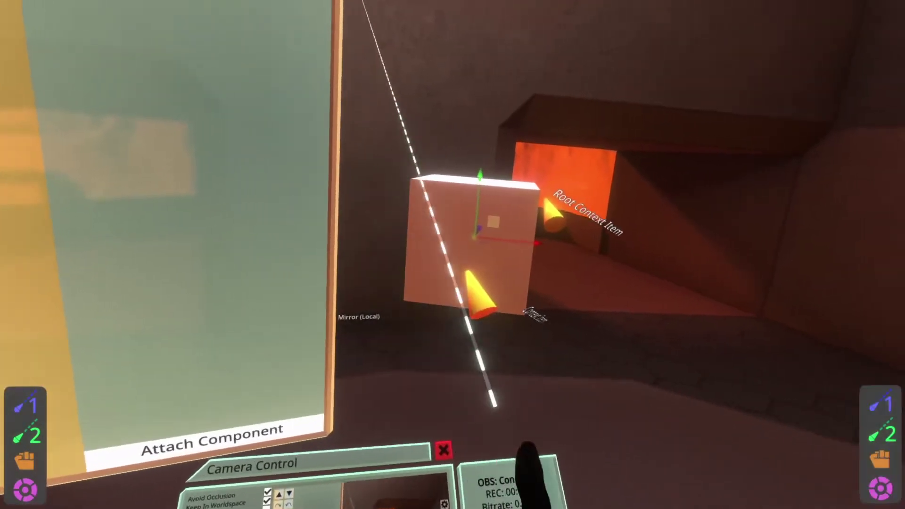
pyautogui.click(440, 272)
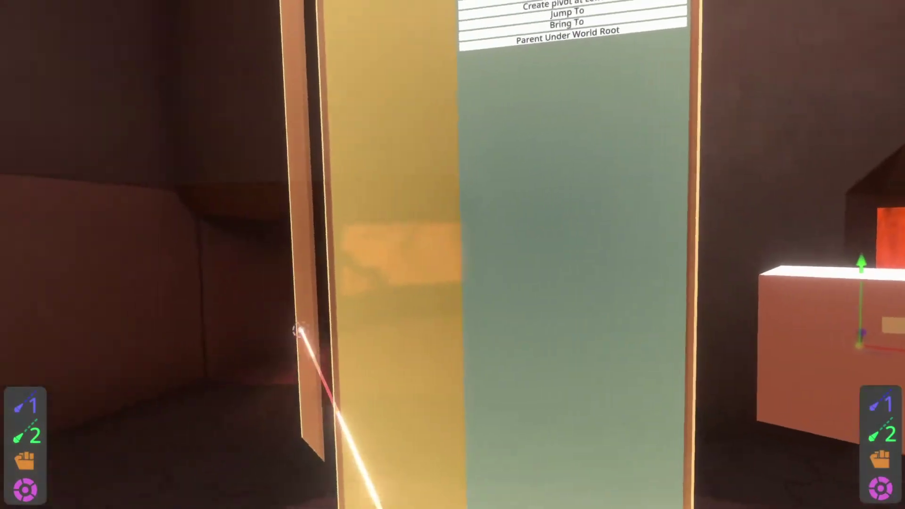
pyautogui.rightClick(203, 302)
pyautogui.click(333, 488)
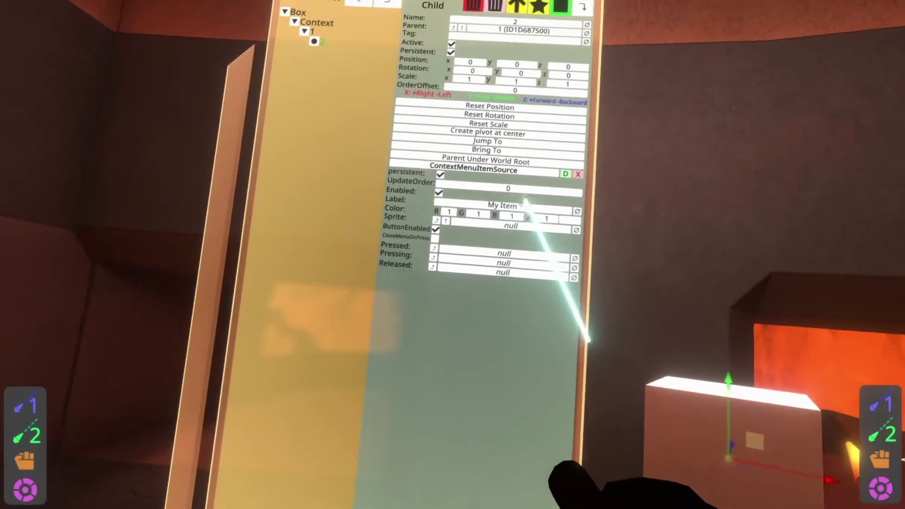
# - Set the label of slot 2's ContextMenuItemSource to 2
pyautogui.click(522, 201)
pyautogui.click(608, 330)
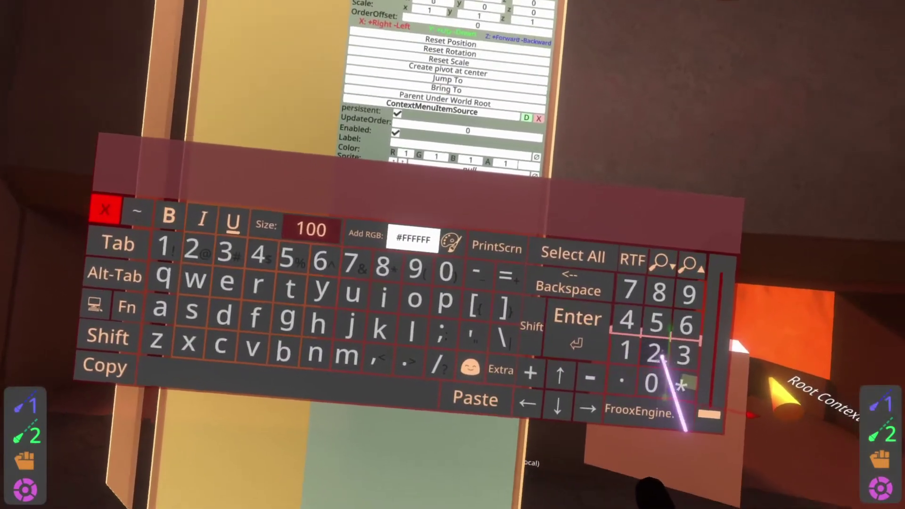
pyautogui.click(700, 385)
pyautogui.click(615, 348)
# - Grab the box and open its context menu to test the items in the submenu
pyautogui.moveTo(537, 404); pyautogui.dragTo(535, 335, button='right')
pyautogui.middleClick(509, 250)
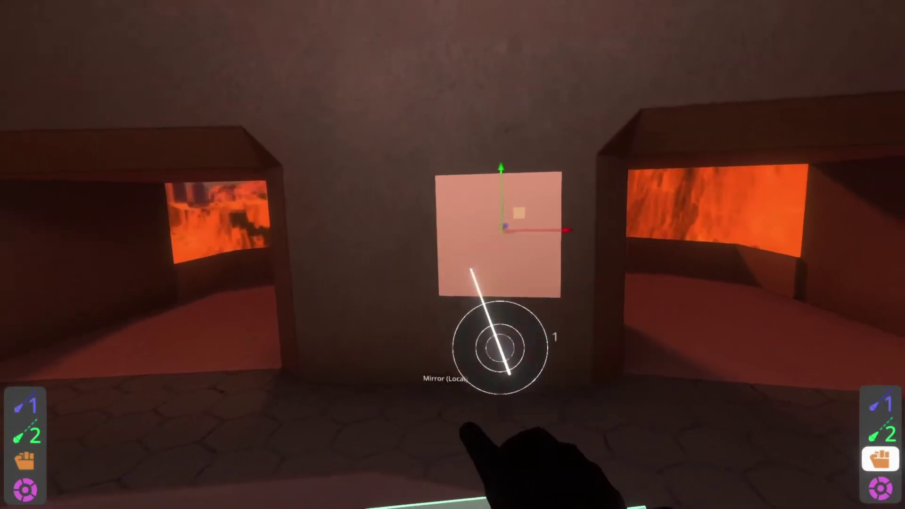
# - Select the Context slot beneath Box in the inspector hierarchy
pyautogui.moveTo(503, 277); pyautogui.dragTo(521, 287, button='right')
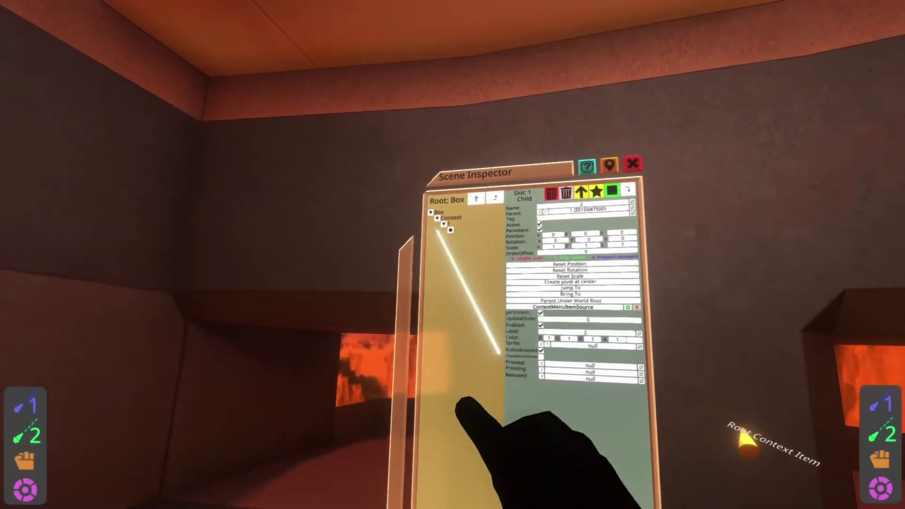
pyautogui.click(374, 139)
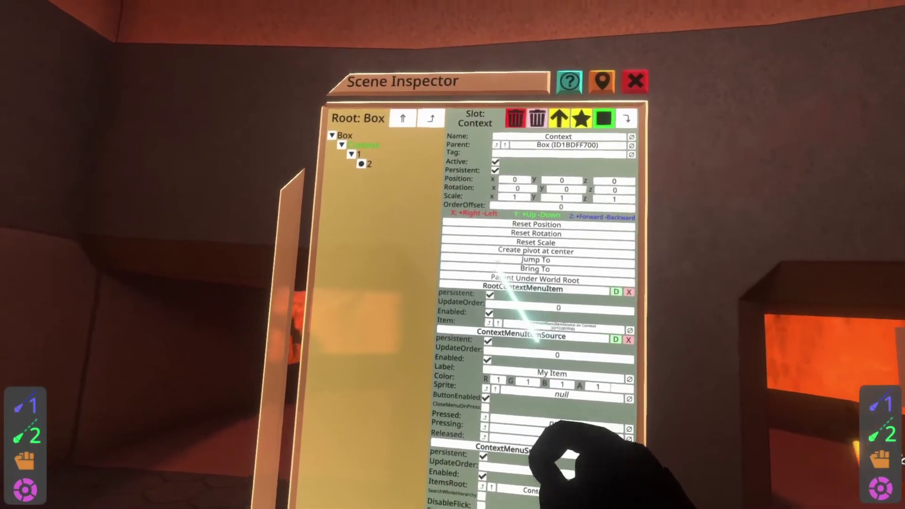
# - Bring out the brush tool using the root inventory folder and equip it
pyautogui.press('Escape')
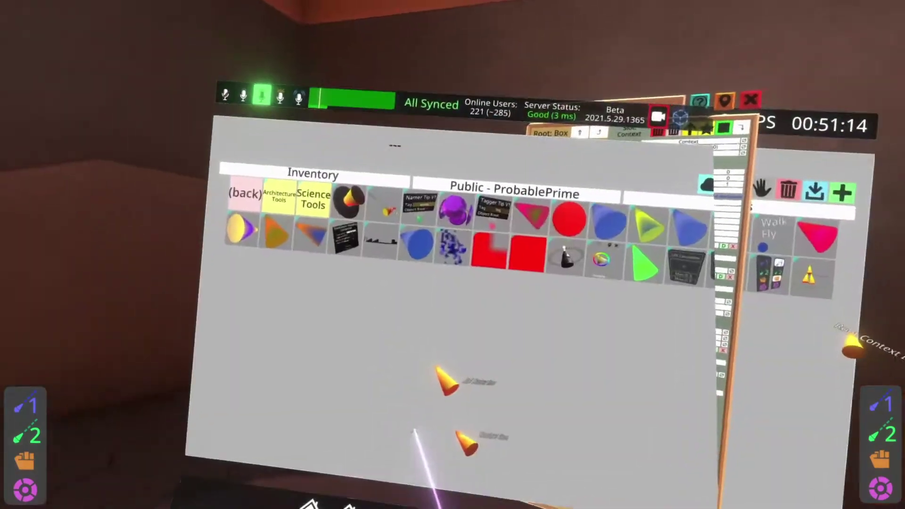
pyautogui.click(442, 204)
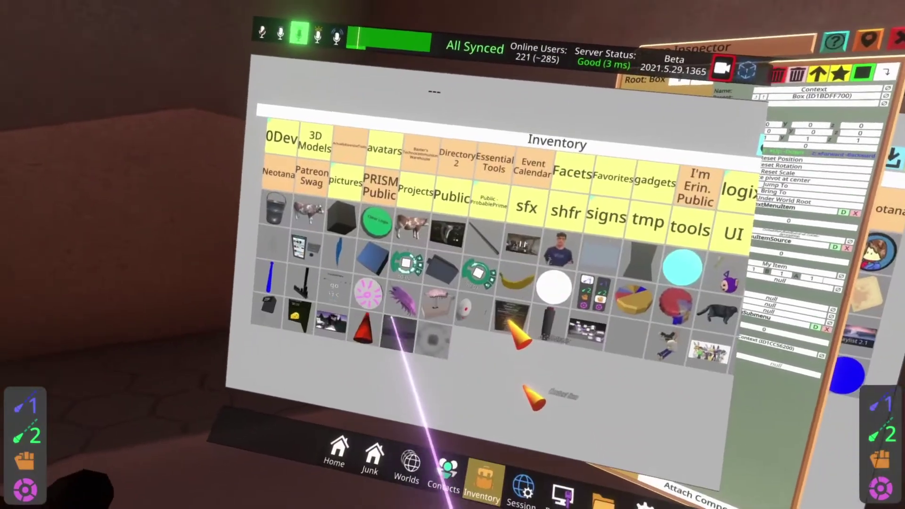
pyautogui.press('Escape')
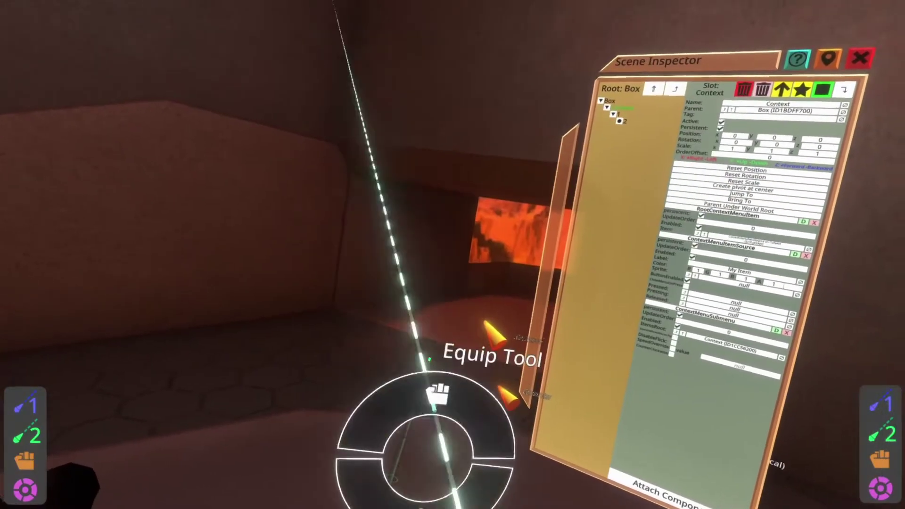
pyautogui.click(436, 392)
# - Sketch a hierarchy diagram: a circled R branching down to items I and S, with an oval around the items
pyautogui.moveTo(474, 202)
pyautogui.mouseDown()
pyautogui.moveTo(471, 267)
pyautogui.moveTo(404, 258)
pyautogui.moveTo(505, 188)
pyautogui.mouseUp()
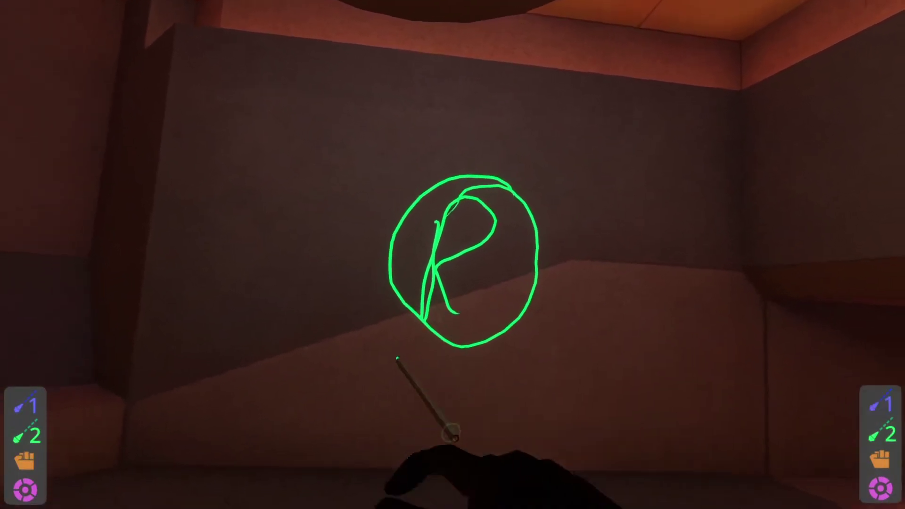
pyautogui.moveTo(436, 308)
pyautogui.mouseDown()
pyautogui.moveTo(448, 415)
pyautogui.moveTo(517, 394)
pyautogui.mouseUp()
pyautogui.moveTo(533, 342); pyautogui.dragTo(524, 451)
pyautogui.moveTo(510, 351); pyautogui.dragTo(574, 351)
pyautogui.moveTo(351, 427)
pyautogui.mouseDown()
pyautogui.moveTo(348, 507)
pyautogui.moveTo(472, 508)
pyautogui.mouseUp()
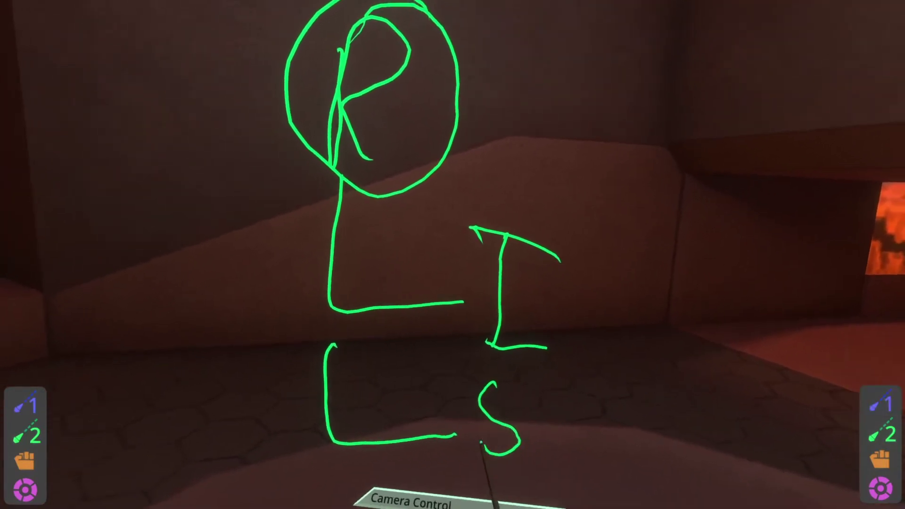
pyautogui.moveTo(529, 354)
pyautogui.mouseDown()
pyautogui.moveTo(531, 420)
pyautogui.moveTo(501, 401)
pyautogui.mouseUp()
pyautogui.moveTo(492, 316); pyautogui.dragTo(581, 311)
pyautogui.moveTo(495, 168)
pyautogui.mouseDown()
pyautogui.moveTo(465, 495)
pyautogui.moveTo(436, 190)
pyautogui.mouseUp()
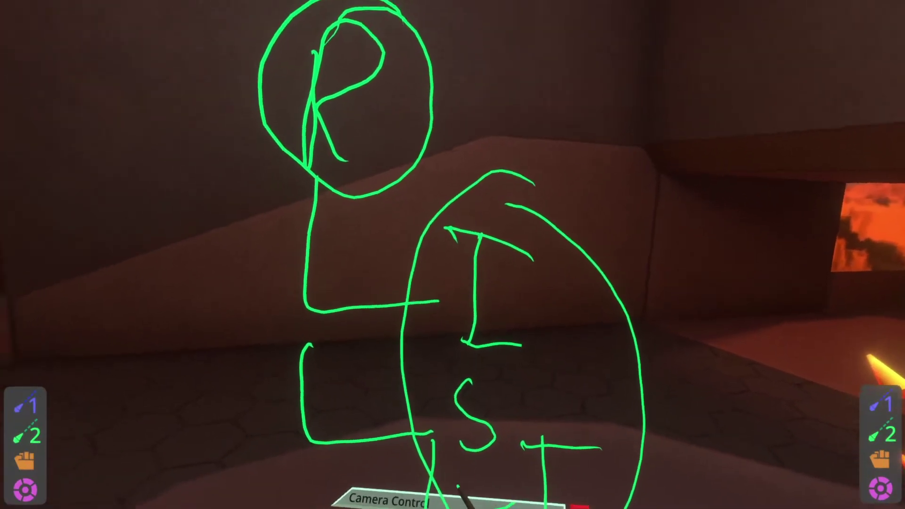
# - Draw an R over the diagram's S, link it to a second circled R, and enclose both circled Rs beneath a common circle
pyautogui.moveTo(458, 363)
pyautogui.mouseDown()
pyautogui.moveTo(471, 420)
pyautogui.moveTo(466, 412)
pyautogui.mouseUp()
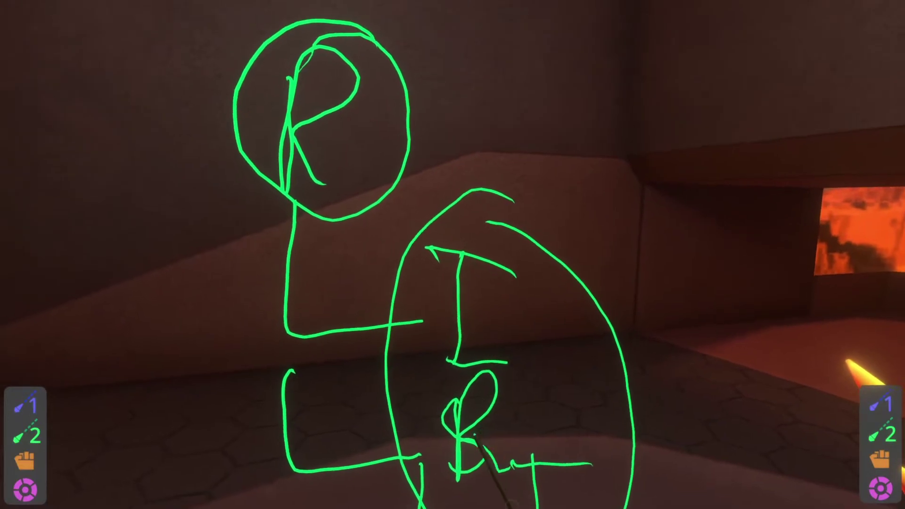
pyautogui.moveTo(479, 450)
pyautogui.mouseDown()
pyautogui.moveTo(535, 430)
pyautogui.moveTo(516, 230)
pyautogui.moveTo(572, 259)
pyautogui.mouseUp()
pyautogui.moveTo(542, 182)
pyautogui.mouseDown()
pyautogui.moveTo(482, 257)
pyautogui.moveTo(513, 181)
pyautogui.mouseUp()
pyautogui.moveTo(526, 212)
pyautogui.mouseDown()
pyautogui.moveTo(525, 278)
pyautogui.moveTo(524, 258)
pyautogui.moveTo(578, 286)
pyautogui.mouseUp()
pyautogui.moveTo(530, 320)
pyautogui.mouseDown()
pyautogui.moveTo(313, 333)
pyautogui.moveTo(675, 125)
pyautogui.moveTo(582, 324)
pyautogui.mouseUp()
pyautogui.moveTo(476, 140)
pyautogui.mouseDown()
pyautogui.moveTo(423, 184)
pyautogui.moveTo(458, 140)
pyautogui.mouseUp()
pyautogui.moveTo(410, 261)
pyautogui.mouseDown()
pyautogui.moveTo(461, 190)
pyautogui.moveTo(527, 232)
pyautogui.mouseUp()
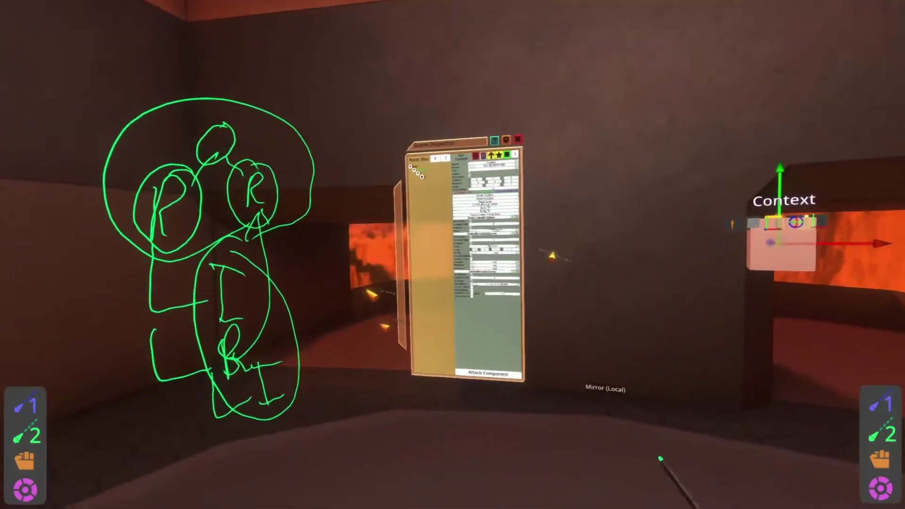
# - Put the brush away, then grab the box and open its custom context menu down to the numbered items
pyautogui.middleClick(558, 372)
pyautogui.click(522, 339)
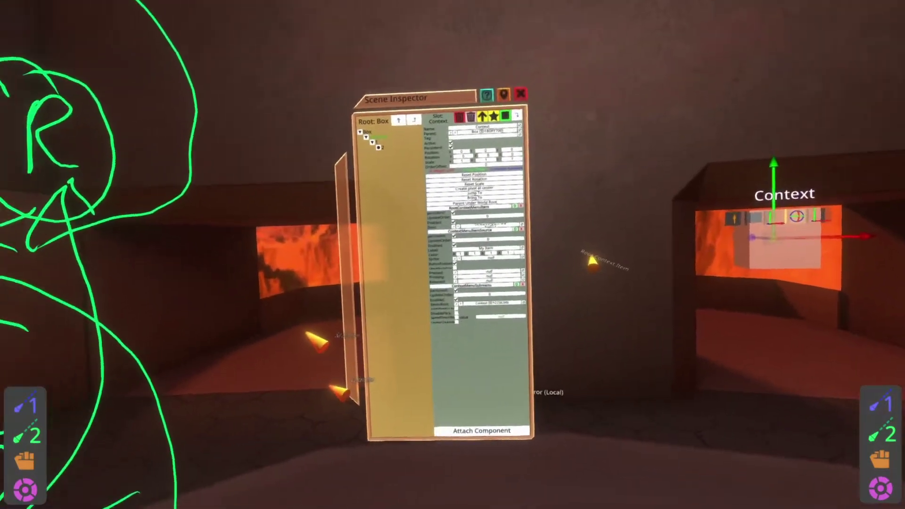
pyautogui.moveTo(377, 354); pyautogui.dragTo(218, 326)
pyautogui.moveTo(588, 288); pyautogui.dragTo(481, 389)
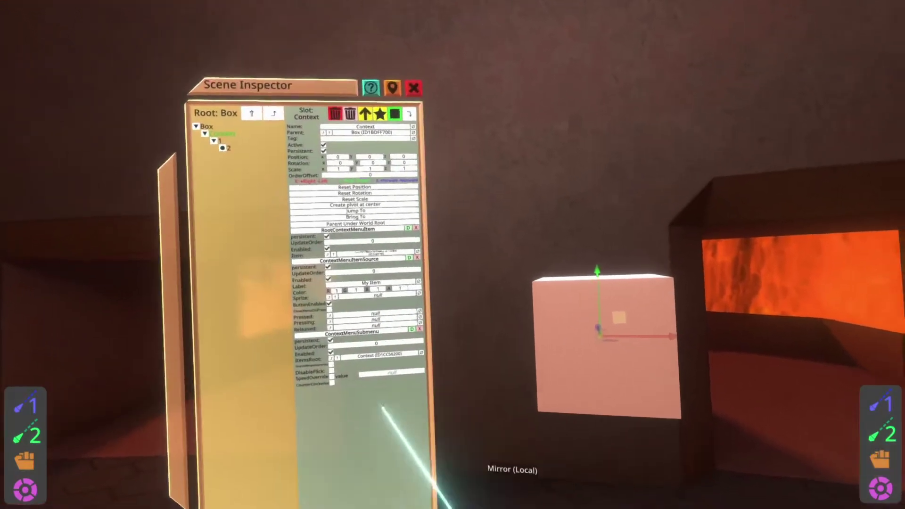
pyautogui.moveTo(481, 250); pyautogui.dragTo(559, 332)
pyautogui.middleClick(559, 331)
pyautogui.click(527, 351)
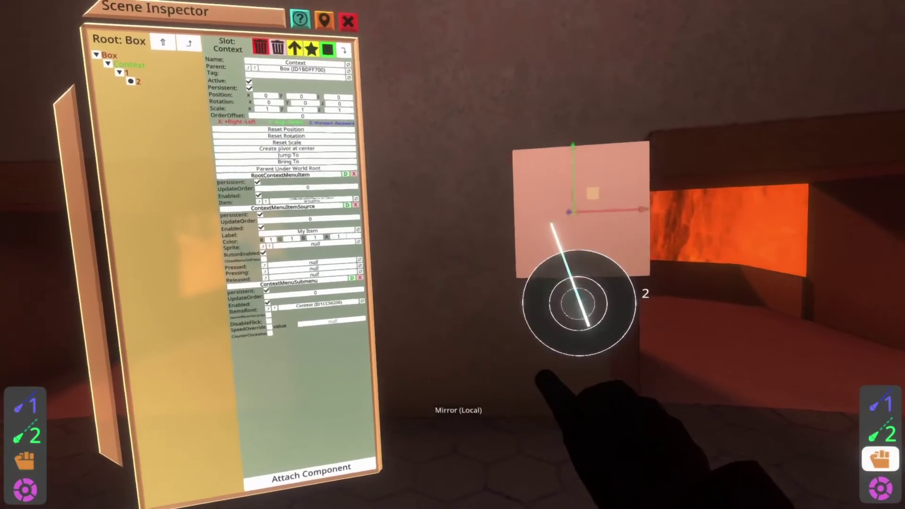
# - Disable the Context slot's RootContextMenuItem component and test the box's context menu
pyautogui.rightClick(580, 302)
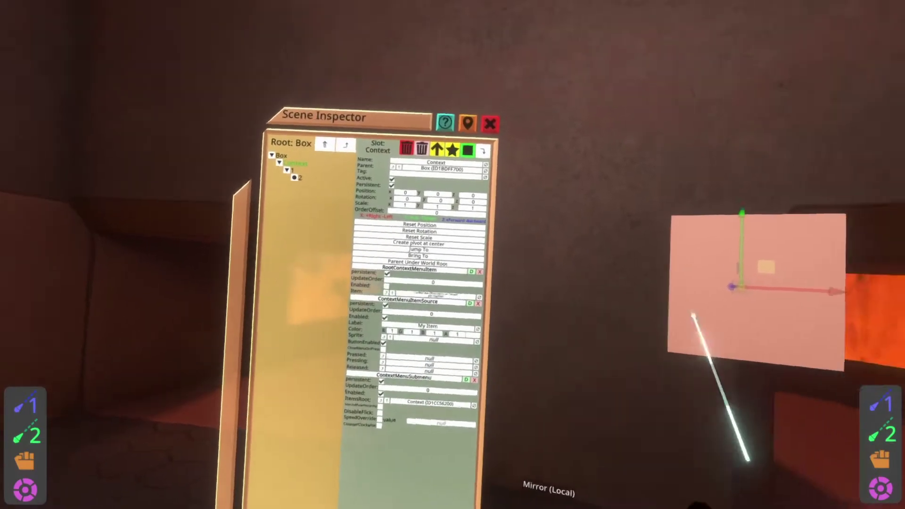
pyautogui.rightClick(554, 399)
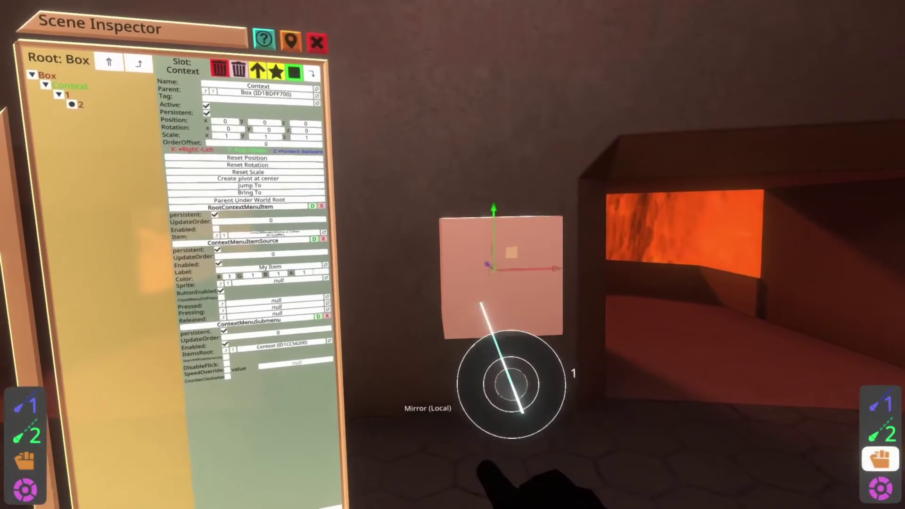
pyautogui.moveTo(524, 286); pyautogui.dragTo(521, 236, button='right')
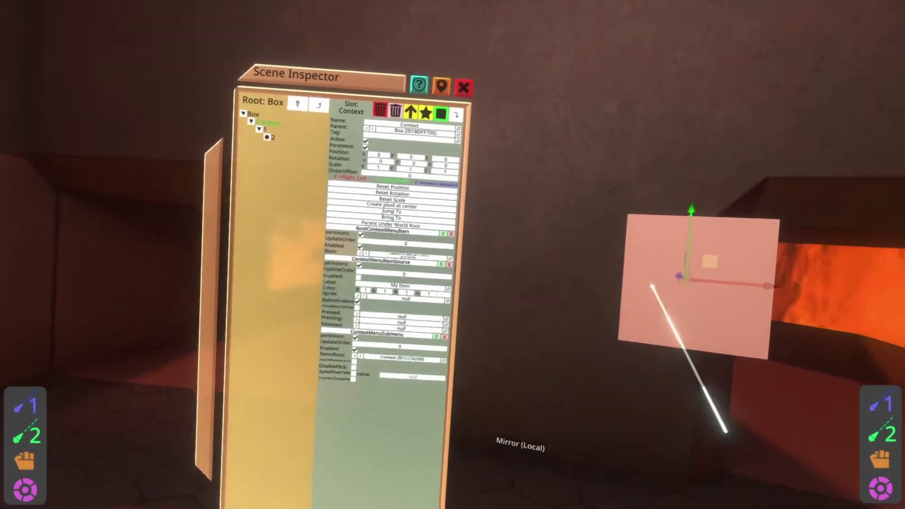
# - Re-enable RootContextMenuItem, disable the Context slot's ContextMenuItemSource, and test the grabbed box's context menu
pyautogui.rightClick(533, 375)
pyautogui.rightClick(533, 376)
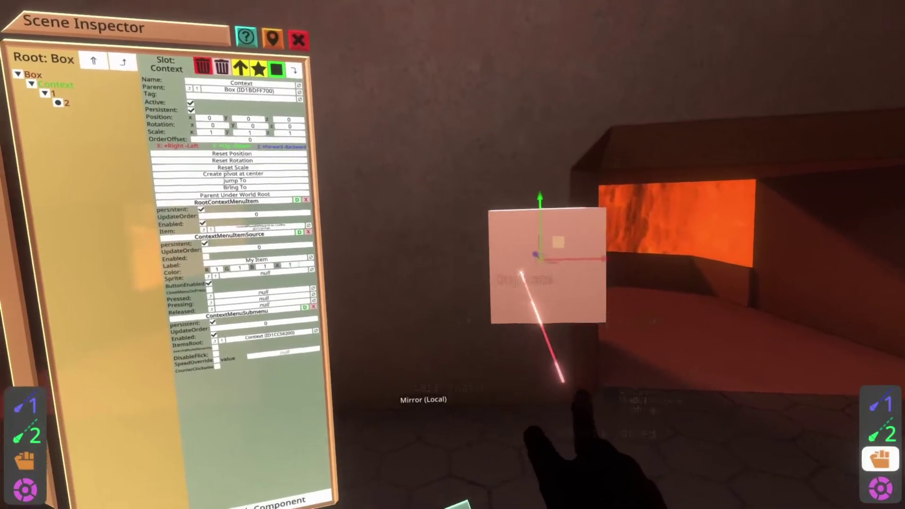
pyautogui.rightClick(547, 373)
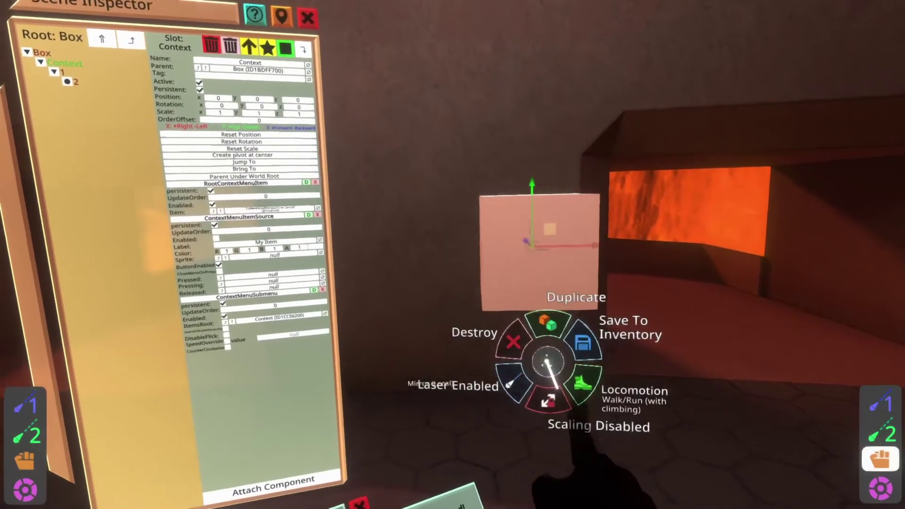
pyautogui.rightClick(562, 388)
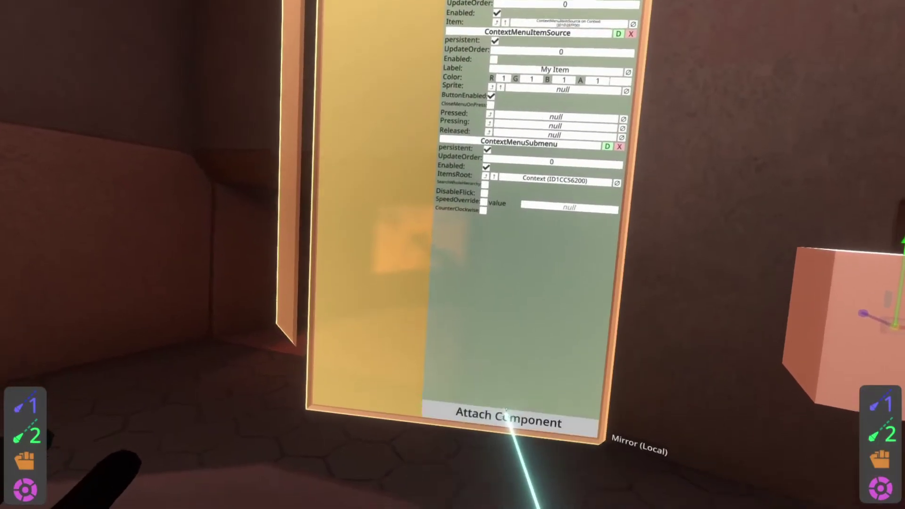
# - Attach a ValueUserOverride<bool> component to the Context slot
pyautogui.click(508, 430)
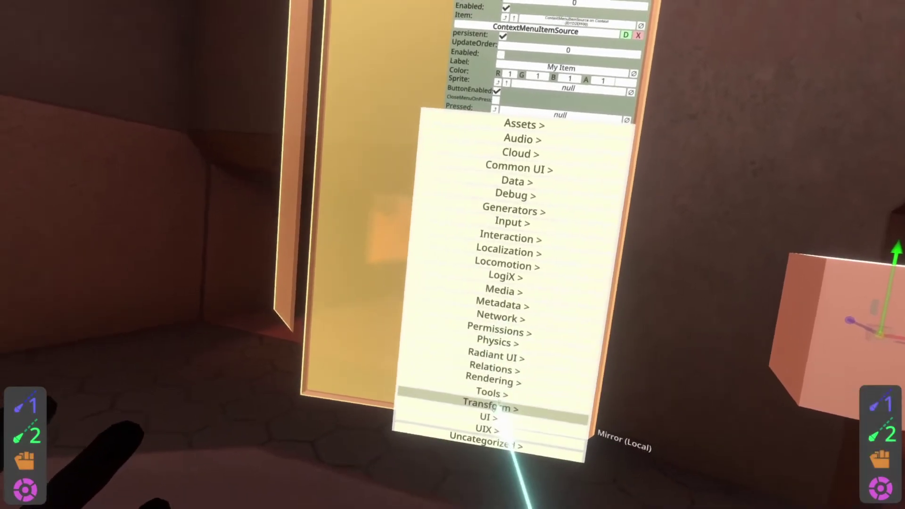
pyautogui.click(479, 394)
pyautogui.click(485, 238)
pyautogui.scroll(-15, 514, 328)
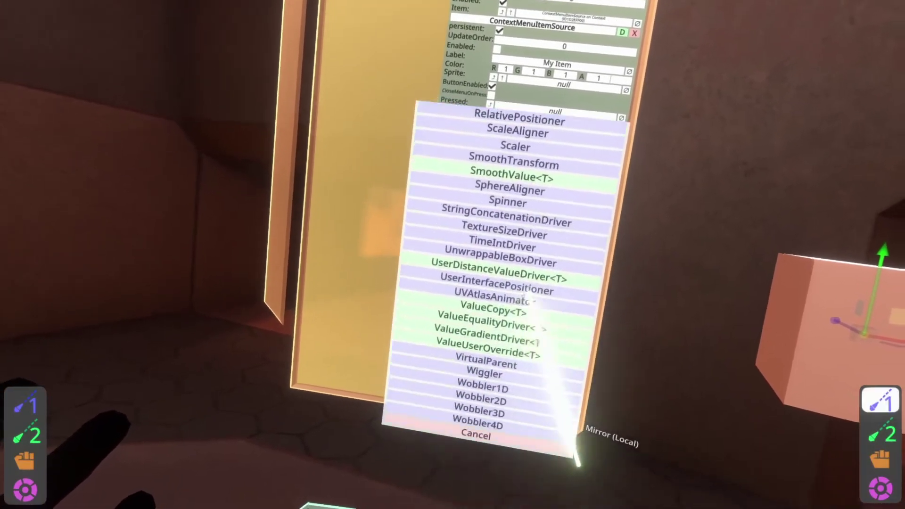
pyautogui.click(499, 352)
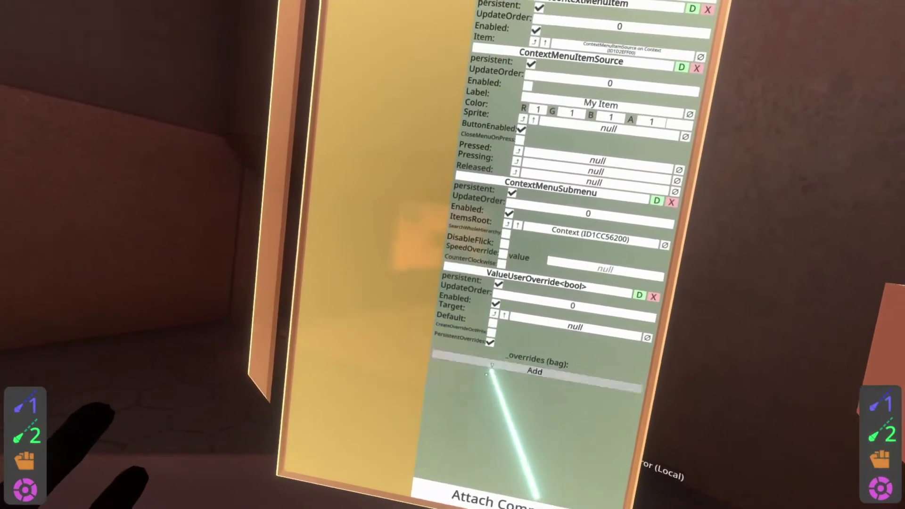
# - Add an override entry with its value checked and set the override's target to ContextMenuItemSource's Enabled field
pyautogui.click(539, 370)
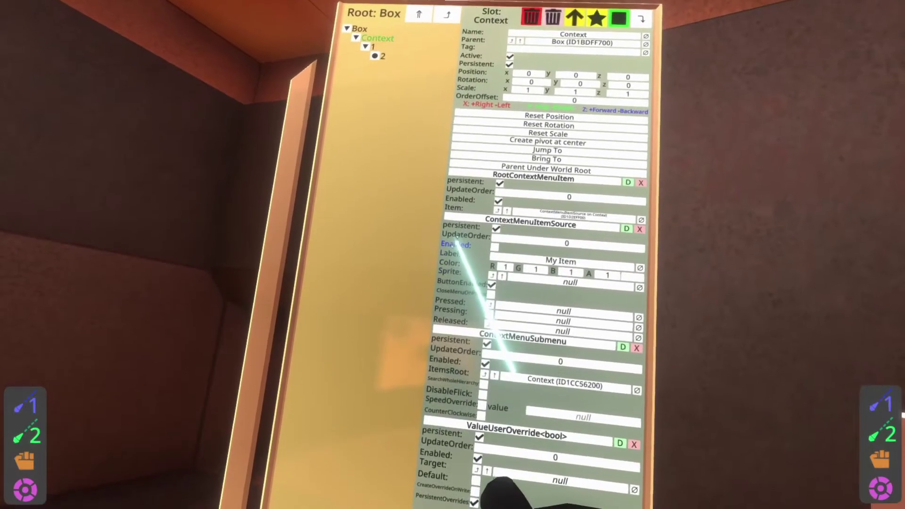
pyautogui.moveTo(456, 245); pyautogui.dragTo(523, 346)
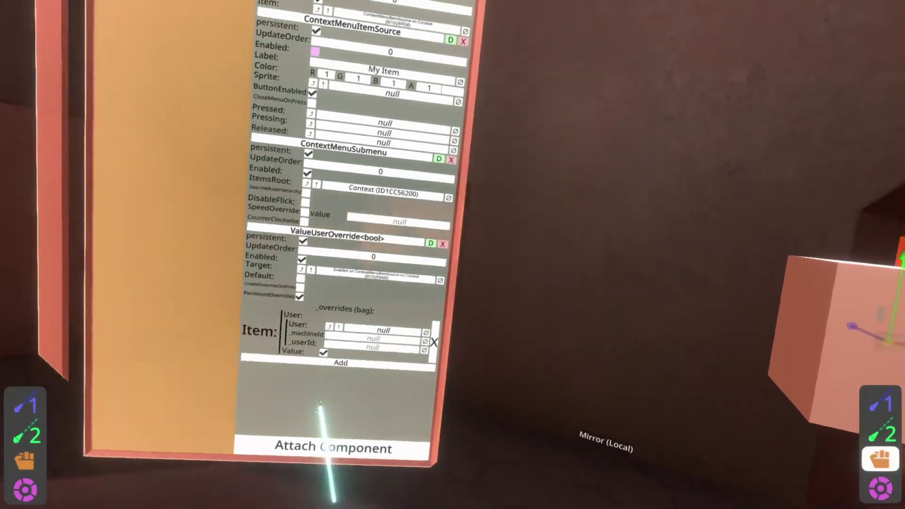
# - Create a User Inspector with the developer tool's Editor category
pyautogui.press('t')
pyautogui.press('t')
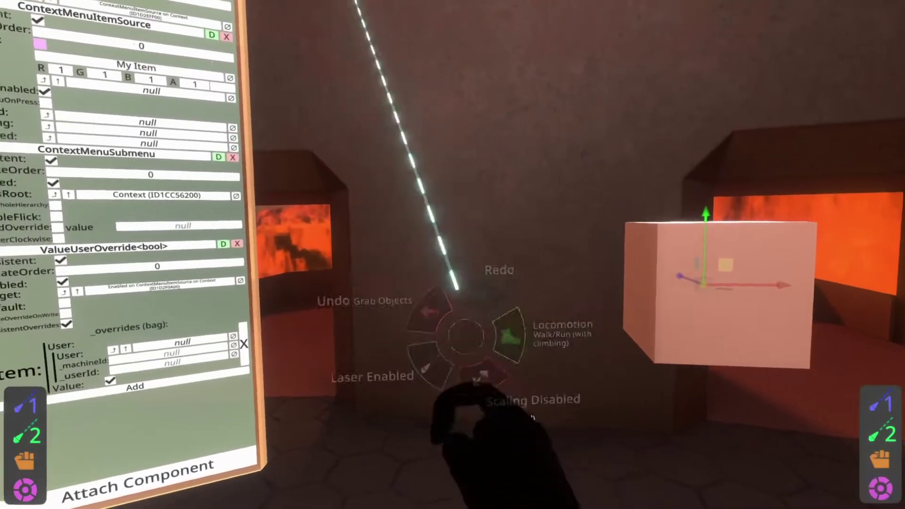
pyautogui.click(401, 450)
pyautogui.press('t')
pyautogui.click(491, 281)
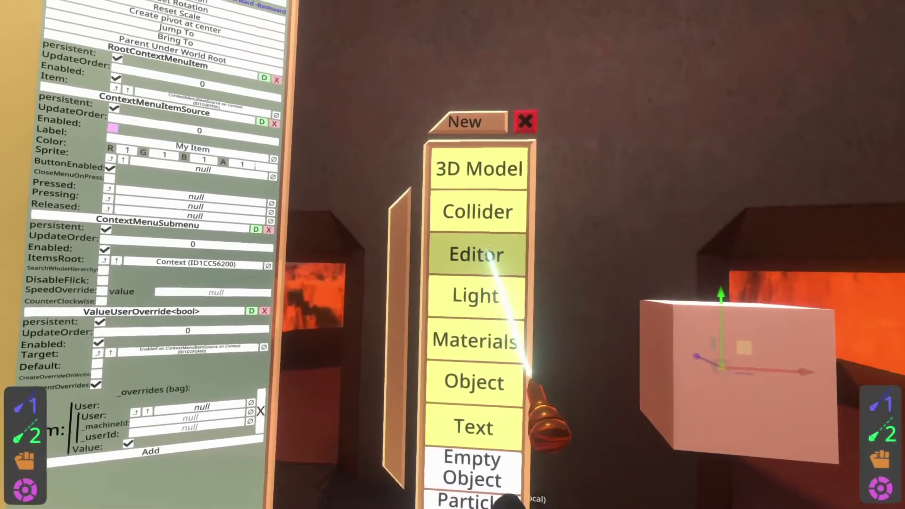
pyautogui.click(462, 253)
pyautogui.click(485, 449)
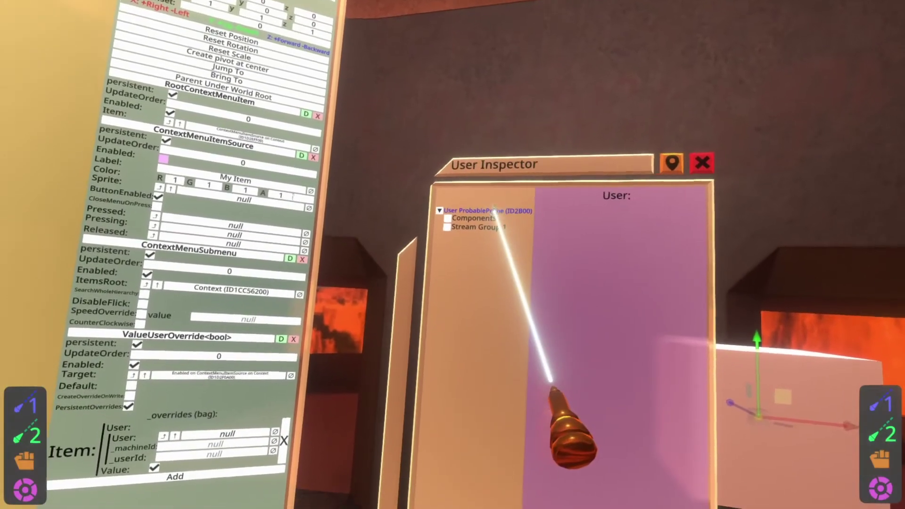
# - Assign the user from the User Inspector to the override entry's User field, and close the User Inspector
pyautogui.click(486, 218)
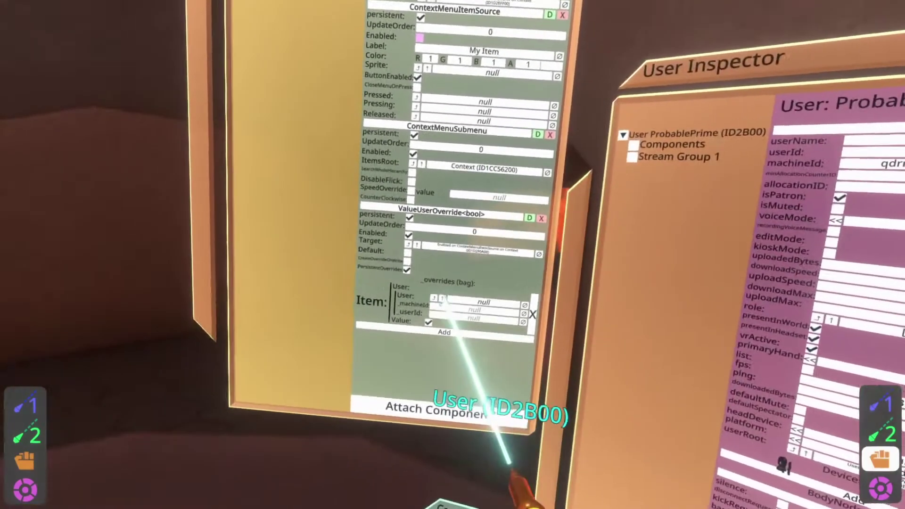
pyautogui.moveTo(443, 299)
pyautogui.mouseDown()
pyautogui.moveTo(481, 299)
pyautogui.moveTo(443, 301)
pyautogui.mouseUp()
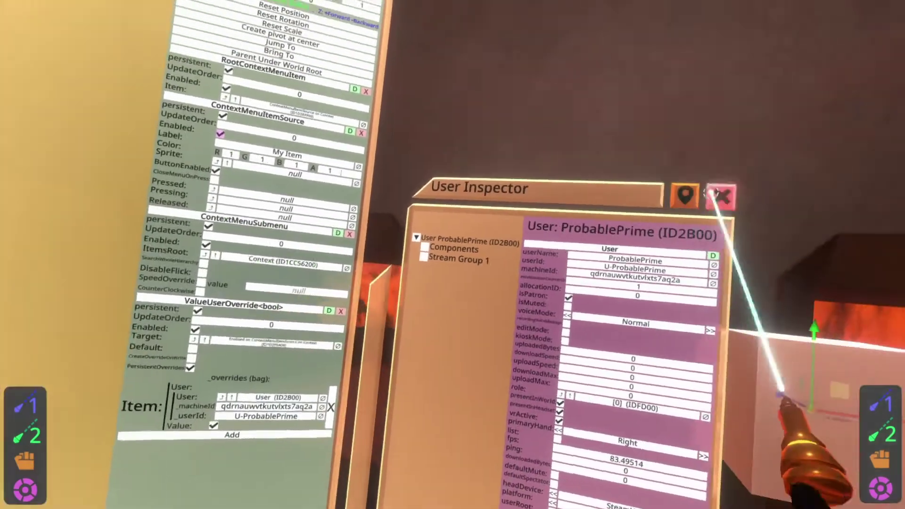
pyautogui.click(702, 201)
pyautogui.moveTo(238, 333); pyautogui.dragTo(332, 341)
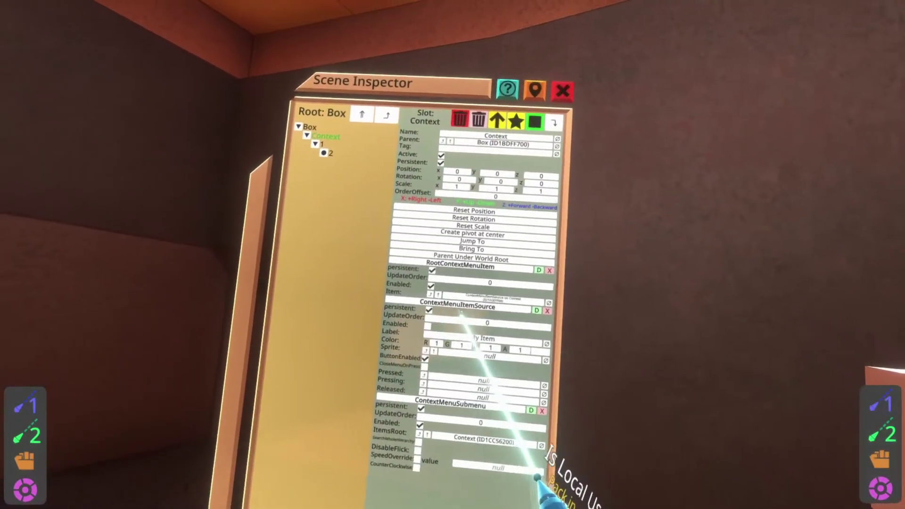
# - Extract the Context slot's ContextMenuItemSource as a LogiX interface in the world, exposing its fields
pyautogui.moveTo(465, 306); pyautogui.dragTo(349, 257)
pyautogui.moveTo(349, 257); pyautogui.dragTo(492, 391, button='right')
pyautogui.press('r')
# - Open the LogiX node browser and place an equality (==) node from the Operators category
pyautogui.rightClick(542, 452)
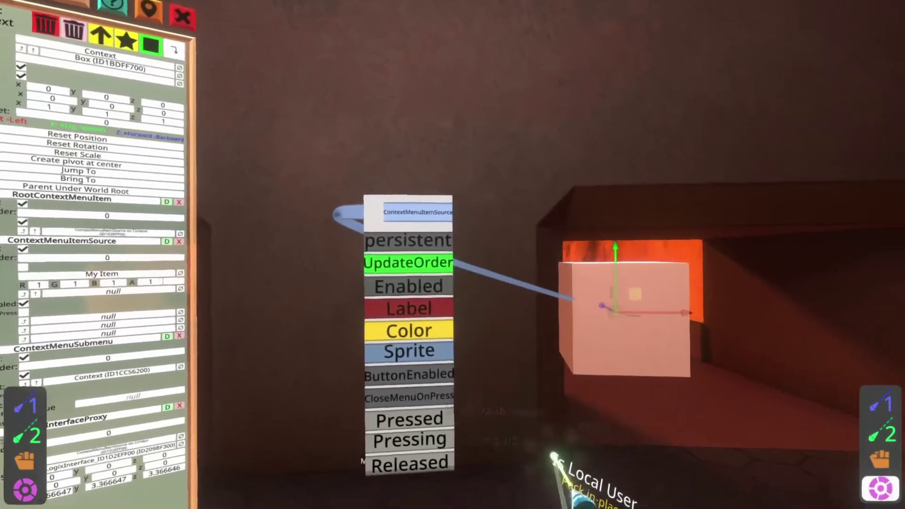
pyautogui.click(547, 433)
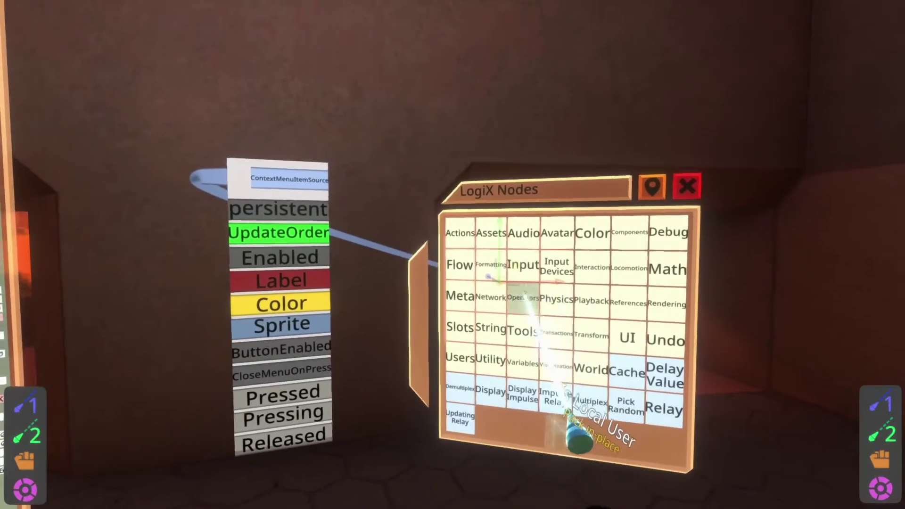
pyautogui.click(524, 297)
pyautogui.click(611, 292)
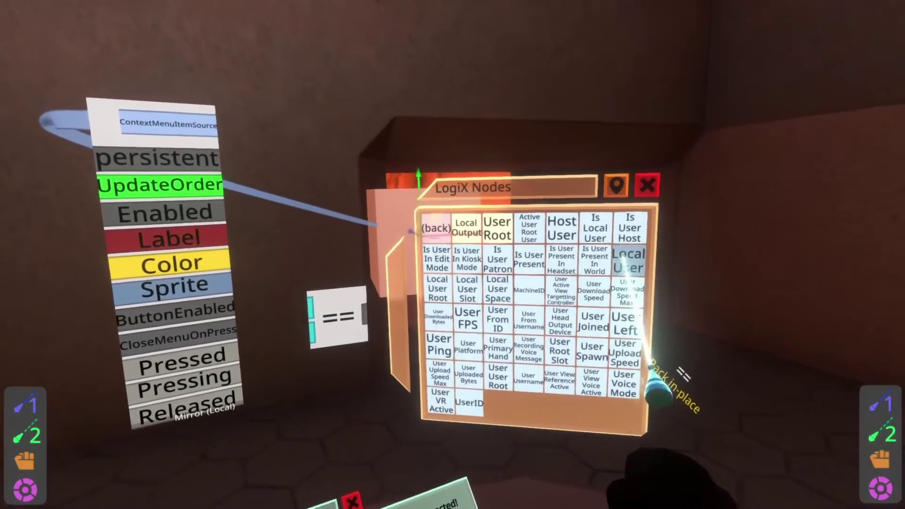
# - Place a Local User node from the Users category and connect its output to the equality node's input
pyautogui.click(628, 261)
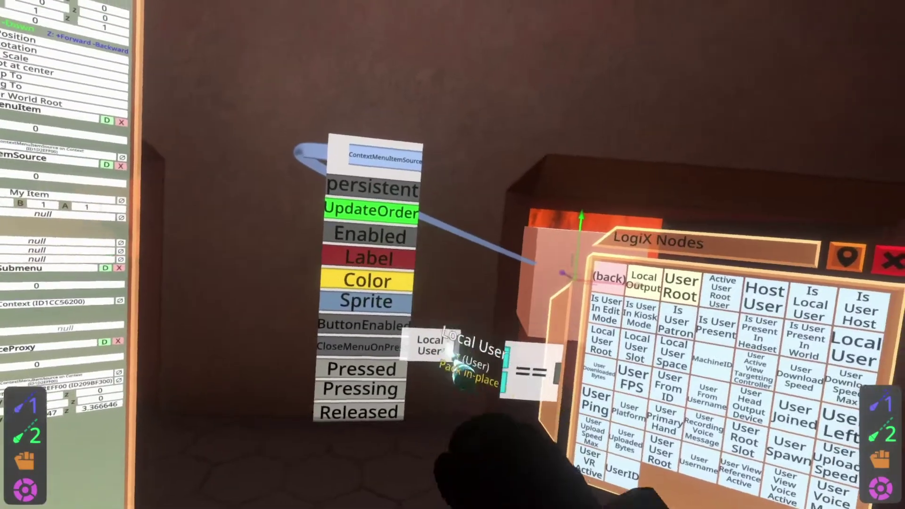
pyautogui.moveTo(450, 349); pyautogui.dragTo(506, 359)
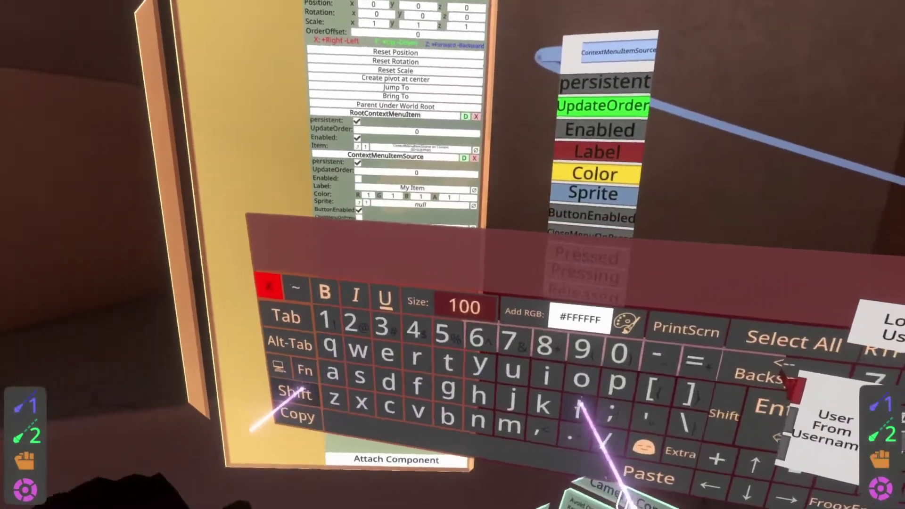
# - Enter the allowed user's username followed by ~ in the string input of the User From Username node
pyautogui.click(130, 398)
pyautogui.write('Probable')
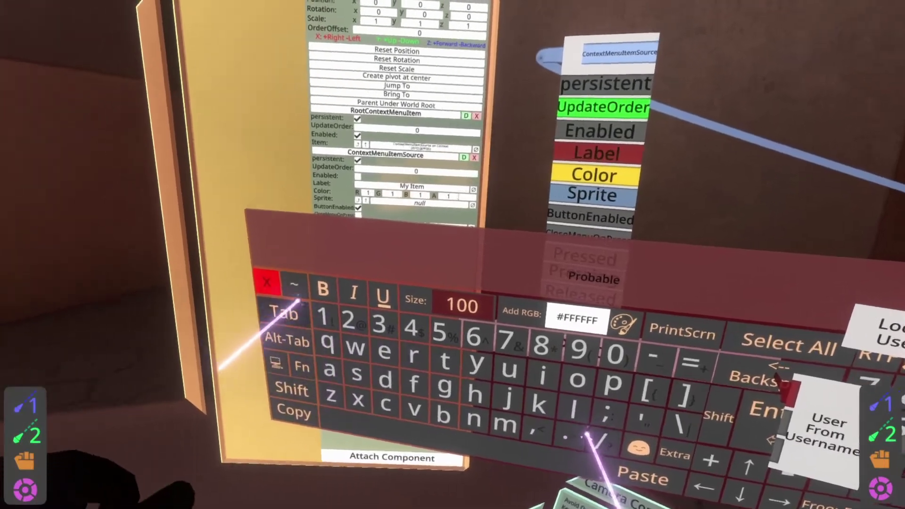
pyautogui.write('~')
pyautogui.click(225, 275)
pyautogui.click(501, 384)
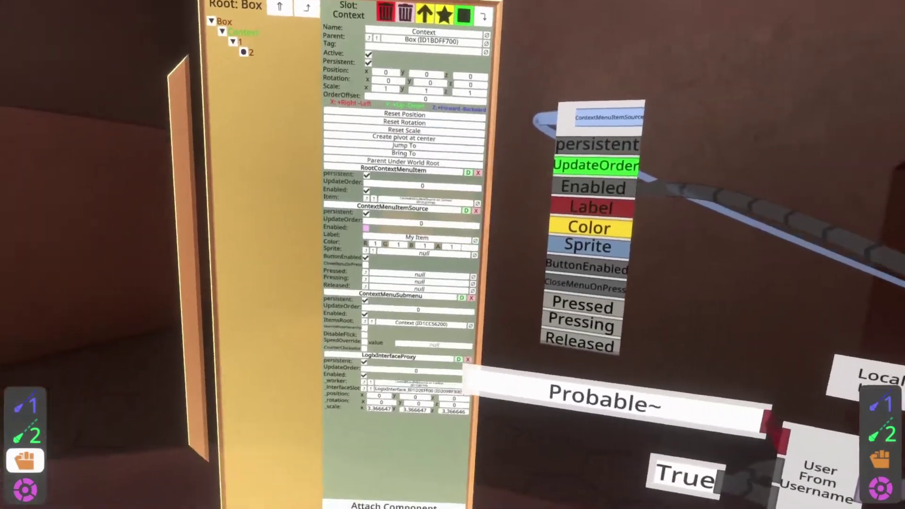
# - Check the context menu for the custom item, then remove the trailing ~ from the username and check the menu again
pyautogui.press('t')
pyautogui.click(450, 426)
pyautogui.moveTo(481, 315); pyautogui.dragTo(634, 335)
pyautogui.press('t')
pyautogui.click(597, 330)
pyautogui.press('t')
pyautogui.click(536, 359)
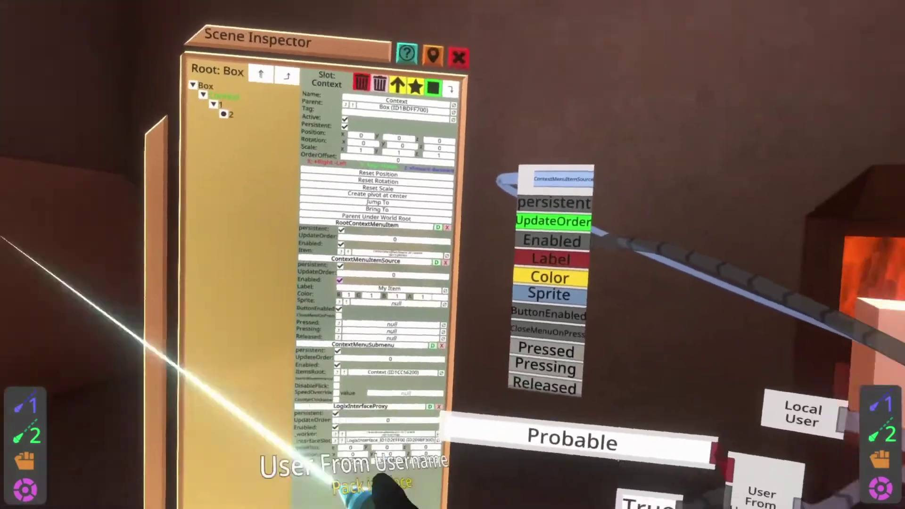
pyautogui.press('t')
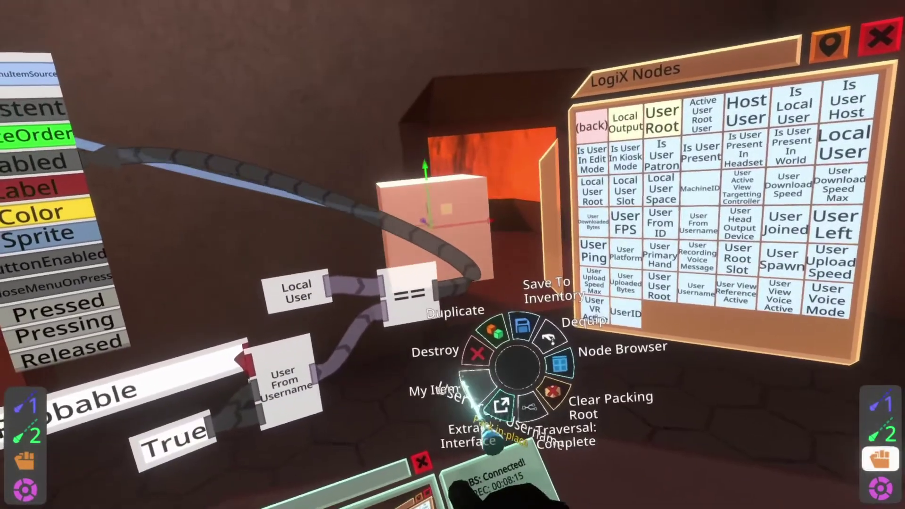
# - Replace the equality and Local User nodes with an Is Local User node that takes User From Username and drives Enabled
pyautogui.press('t')
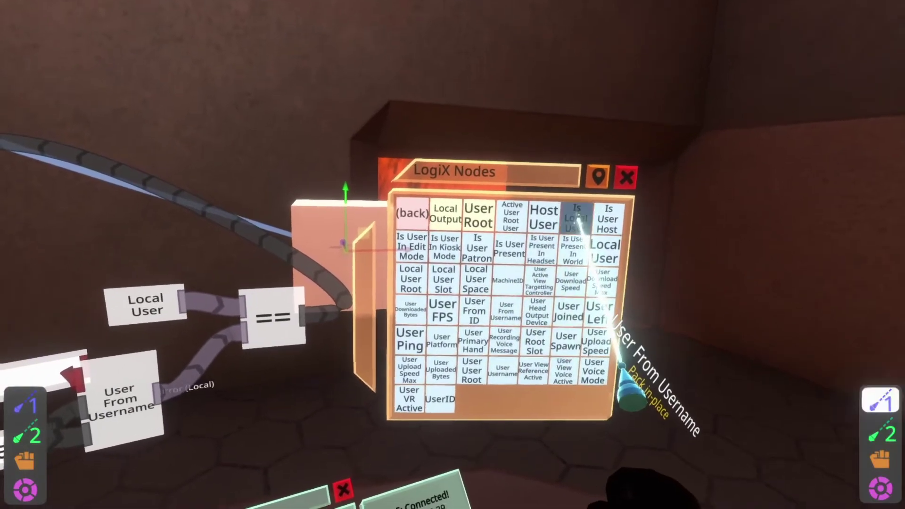
pyautogui.click(578, 218)
pyautogui.click(479, 377)
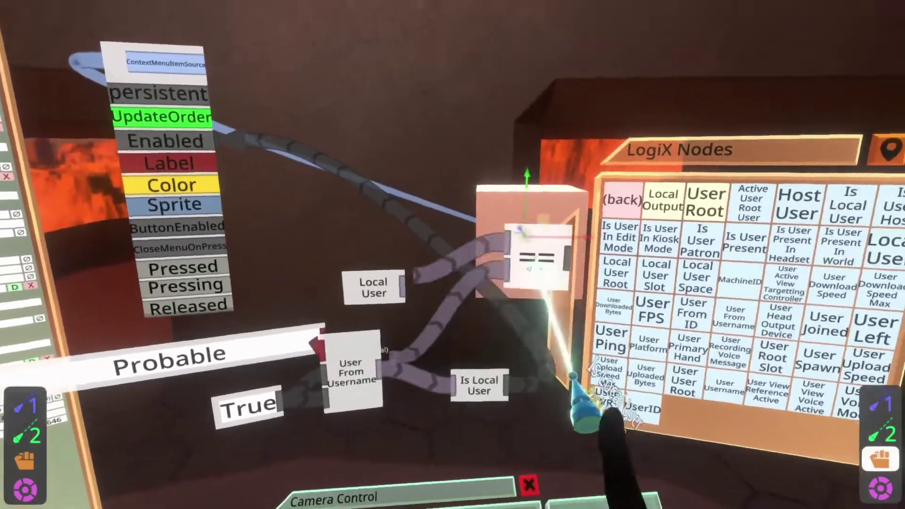
pyautogui.rightClick(532, 289)
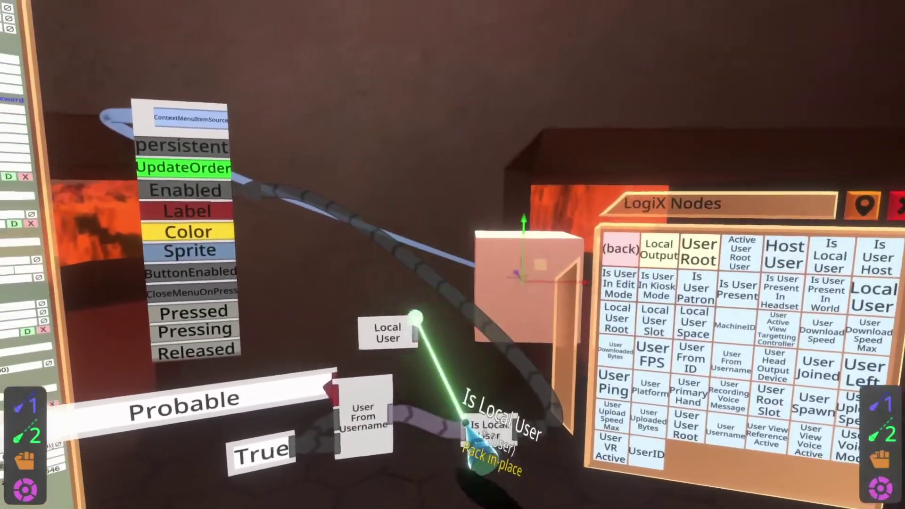
pyautogui.rightClick(410, 320)
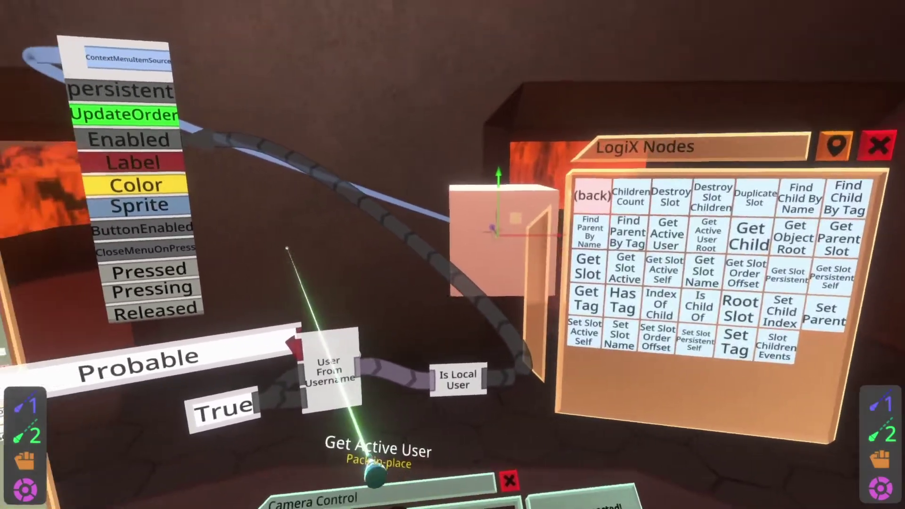
# - Place a Get Active User node feeding Is Local User, and supply it with the Context slot through an extracted slot interface
pyautogui.click(408, 417)
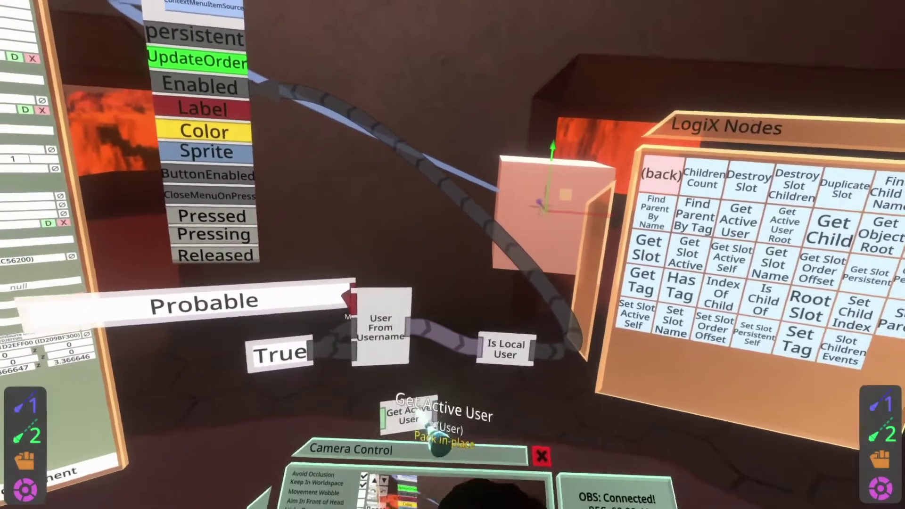
pyautogui.moveTo(434, 426); pyautogui.dragTo(477, 372)
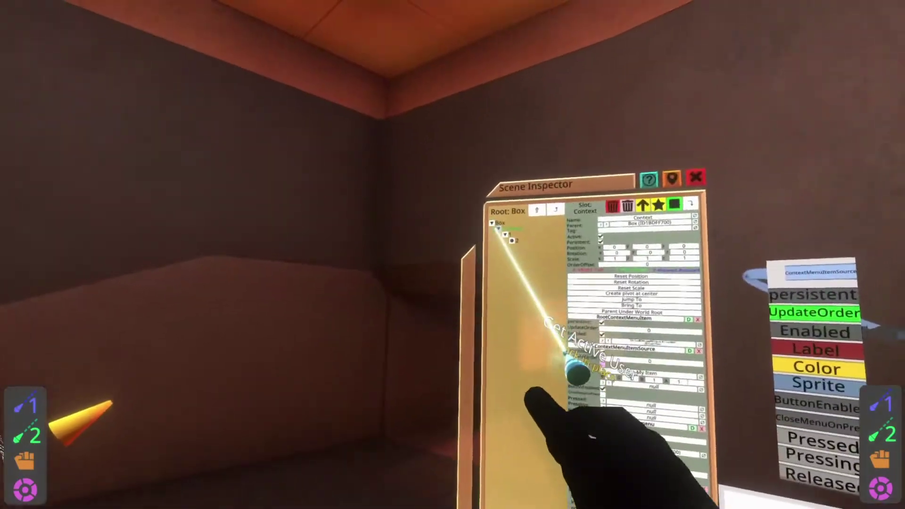
pyautogui.moveTo(494, 227); pyautogui.dragTo(516, 335)
pyautogui.moveTo(516, 453); pyautogui.dragTo(480, 482)
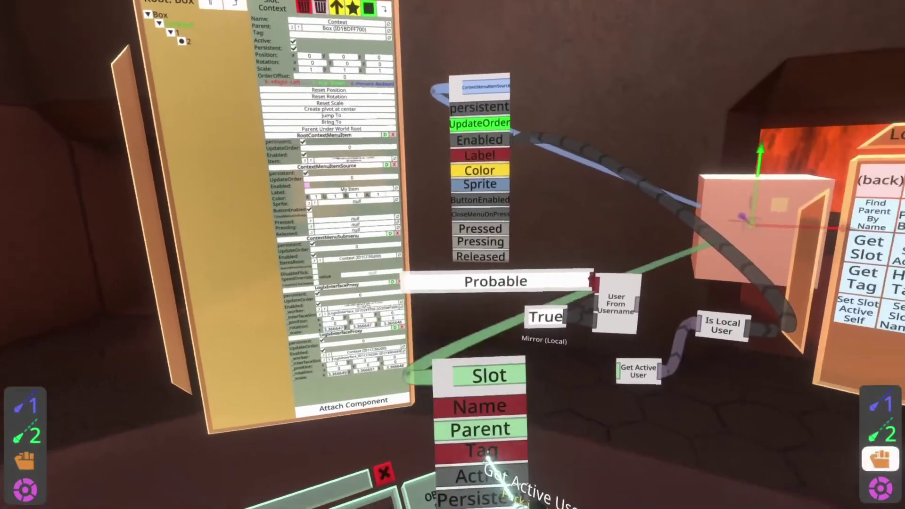
pyautogui.moveTo(506, 413); pyautogui.dragTo(572, 370)
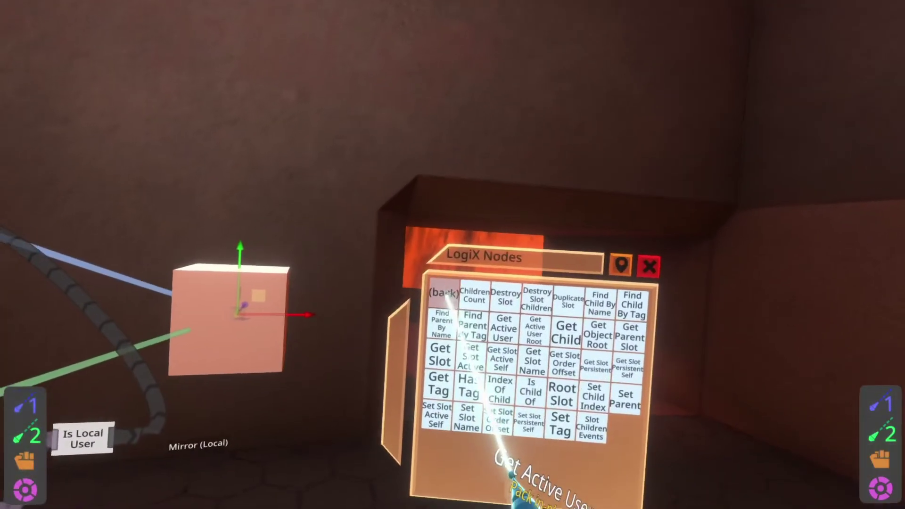
# - Place Is Tooltip Equipped, Is Tooltip In Use and Has Tooltip nodes from the Tools category
pyautogui.click(442, 296)
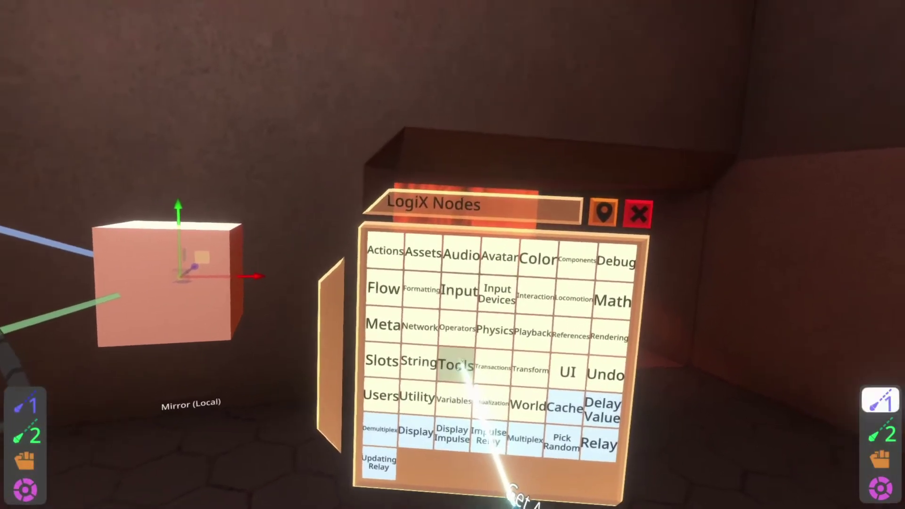
pyautogui.click(438, 367)
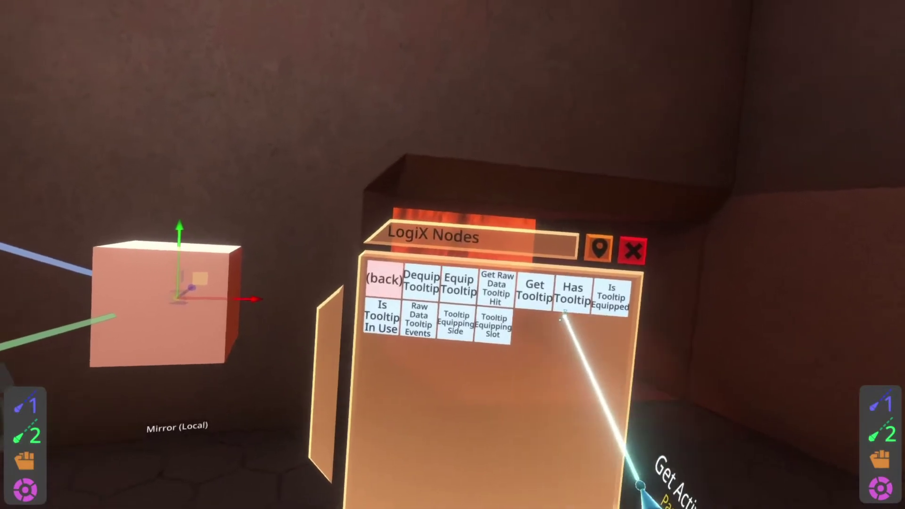
pyautogui.click(584, 297)
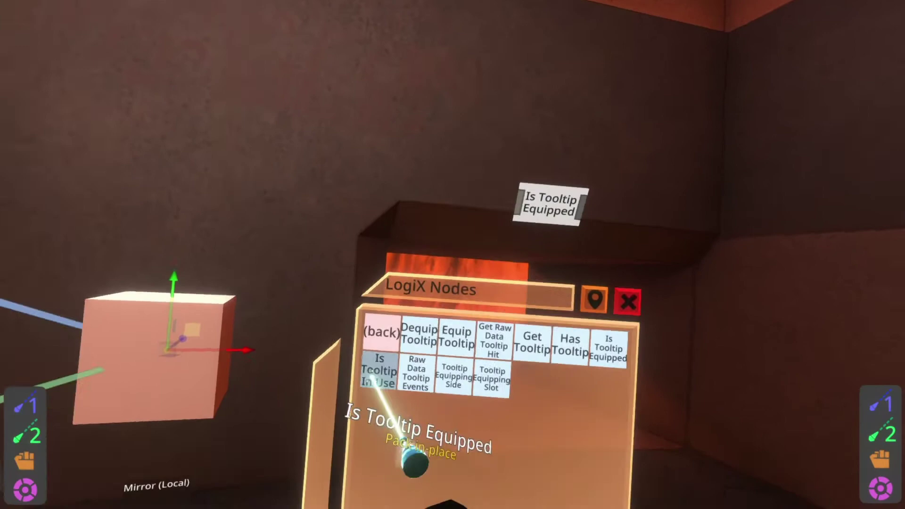
pyautogui.click(351, 417)
pyautogui.click(458, 271)
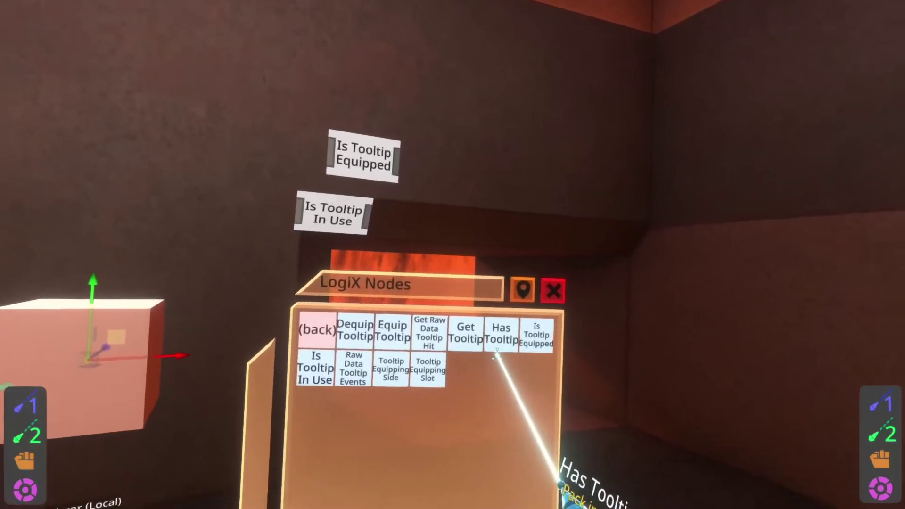
pyautogui.click(588, 234)
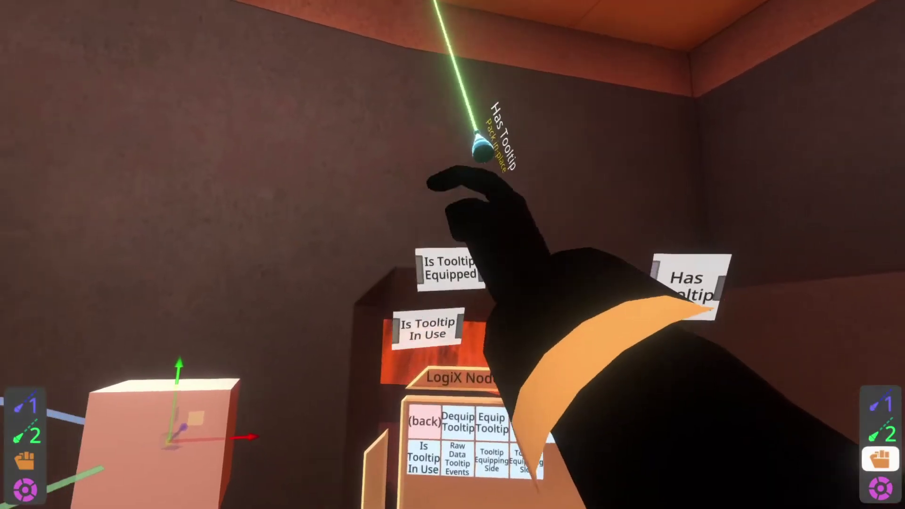
# - Remove the two Is Tooltip nodes, and feed Has Tooltip from Get Active User and a side input set to Left
pyautogui.rightClick(517, 204)
pyautogui.click(479, 185)
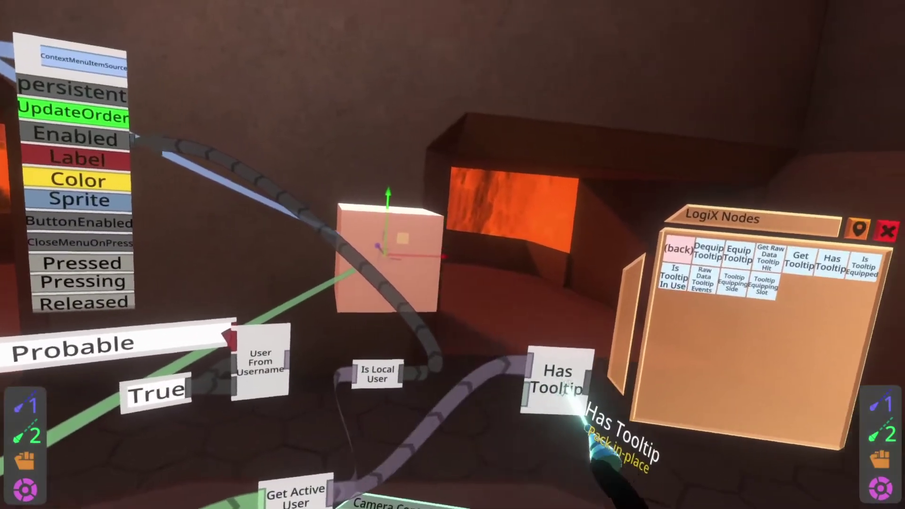
pyautogui.moveTo(525, 395); pyautogui.dragTo(437, 431)
pyautogui.press('r')
pyautogui.moveTo(436, 430); pyautogui.dragTo(437, 407, button='right')
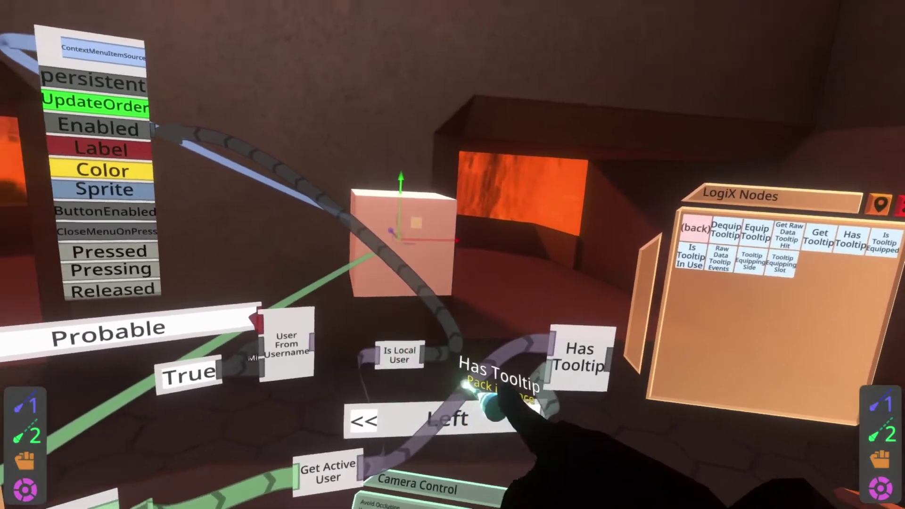
# - Destroy the Is Local User, User From Username, username string and True nodes
pyautogui.moveTo(406, 354); pyautogui.dragTo(412, 308, button='right')
pyautogui.press('t')
pyautogui.click(402, 306)
pyautogui.moveTo(340, 347); pyautogui.dragTo(389, 311, button='right')
pyautogui.press('t')
pyautogui.click(391, 295)
pyautogui.press('t')
pyautogui.click(389, 311)
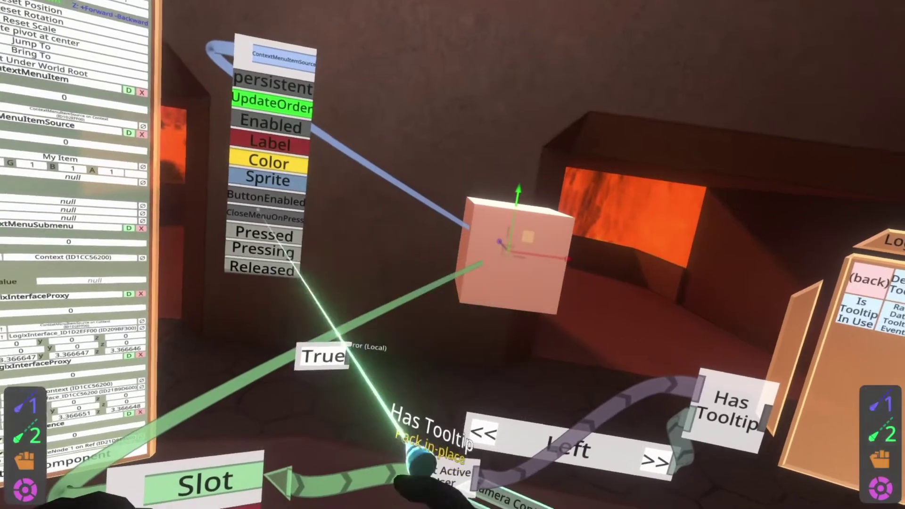
pyautogui.moveTo(349, 358); pyautogui.dragTo(323, 294, button='right')
pyautogui.press('t')
pyautogui.click(320, 294)
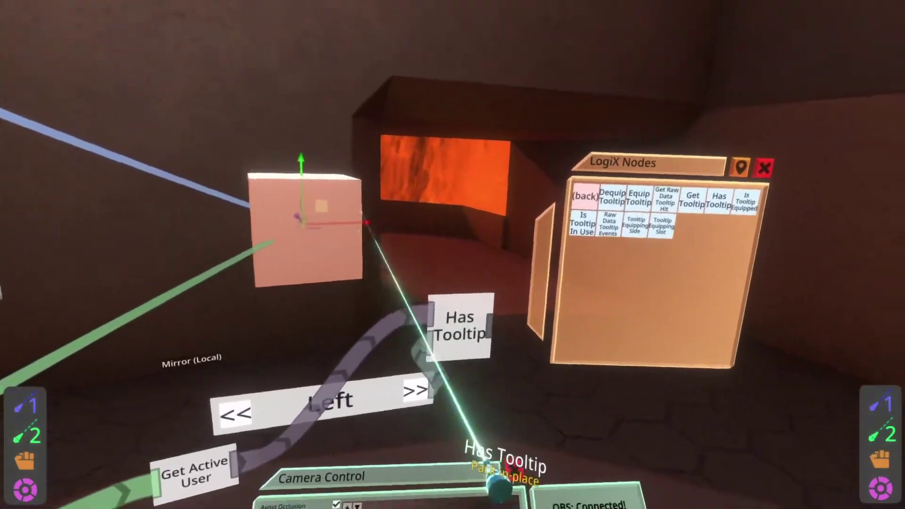
# - Add a second Has Tooltip node fed from Get Active User and a side input set to Right
pyautogui.press('r')
pyautogui.moveTo(341, 403); pyautogui.dragTo(424, 445)
pyautogui.press('r')
# - Place an OR (|) node from the Operators category and connect both Has Tooltip outputs to its inputs
pyautogui.click(499, 402)
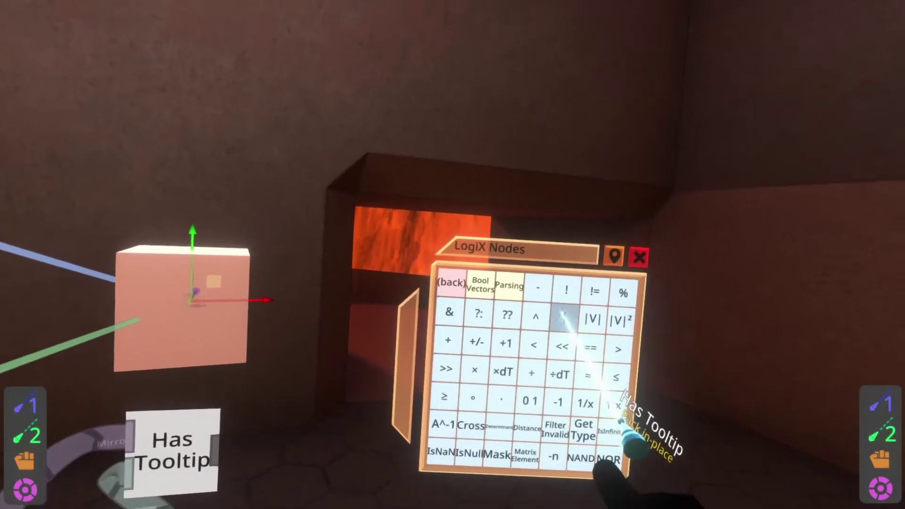
pyautogui.click(569, 312)
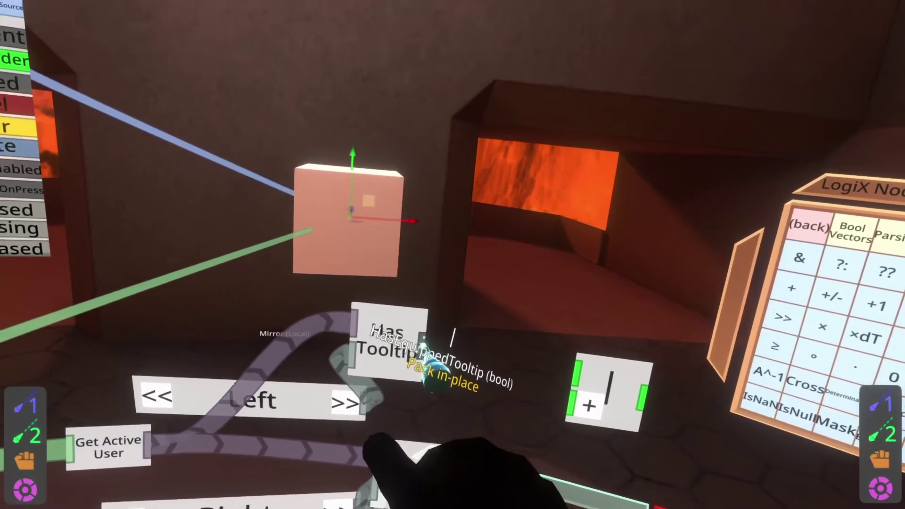
pyautogui.moveTo(423, 345); pyautogui.dragTo(594, 359)
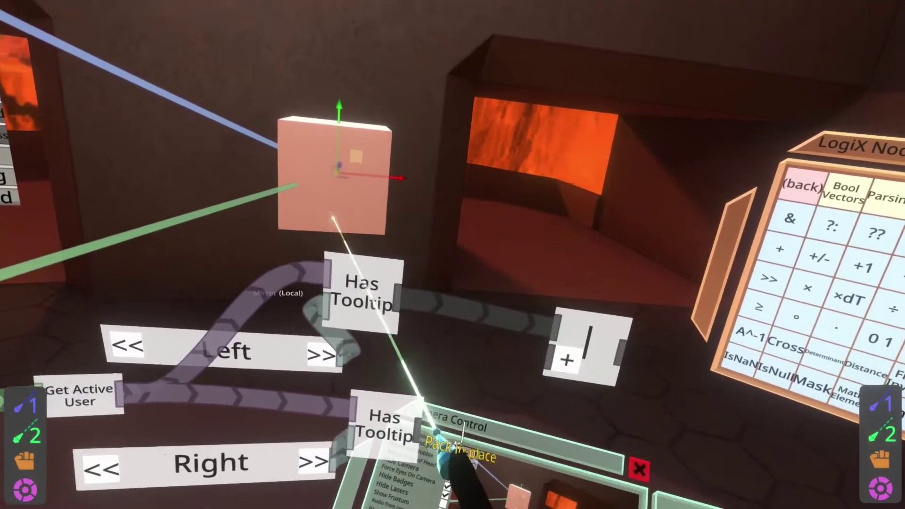
pyautogui.moveTo(420, 422); pyautogui.dragTo(529, 384)
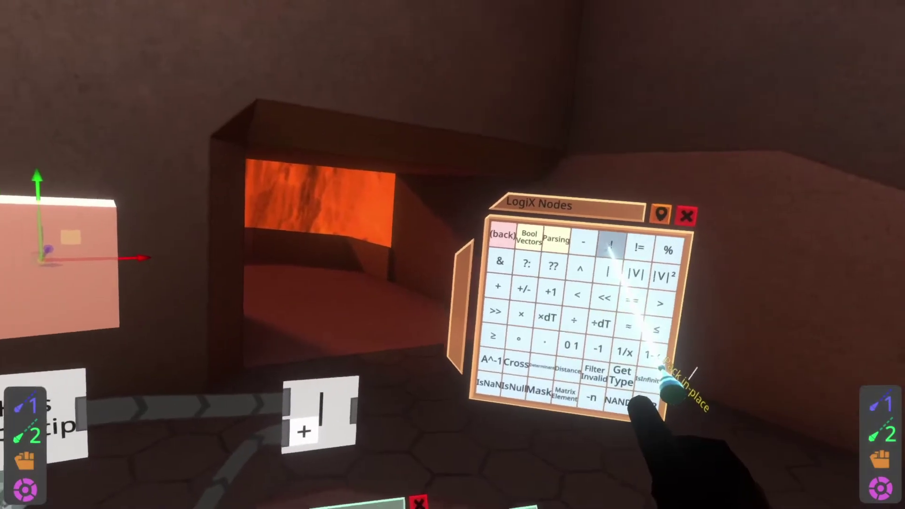
# - Place a NOT (!) node after the OR node and use its output to drive the item source's Enabled field
pyautogui.click(609, 246)
pyautogui.click(514, 426)
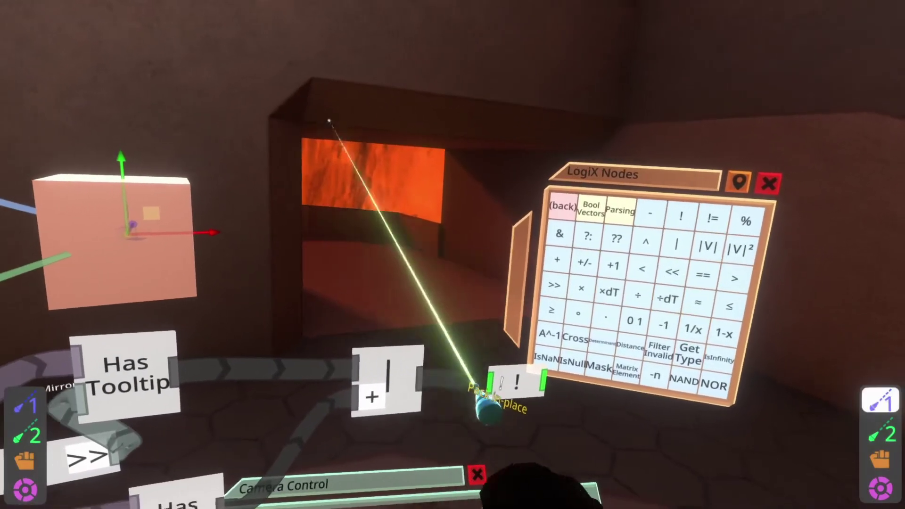
pyautogui.moveTo(490, 384); pyautogui.dragTo(495, 325)
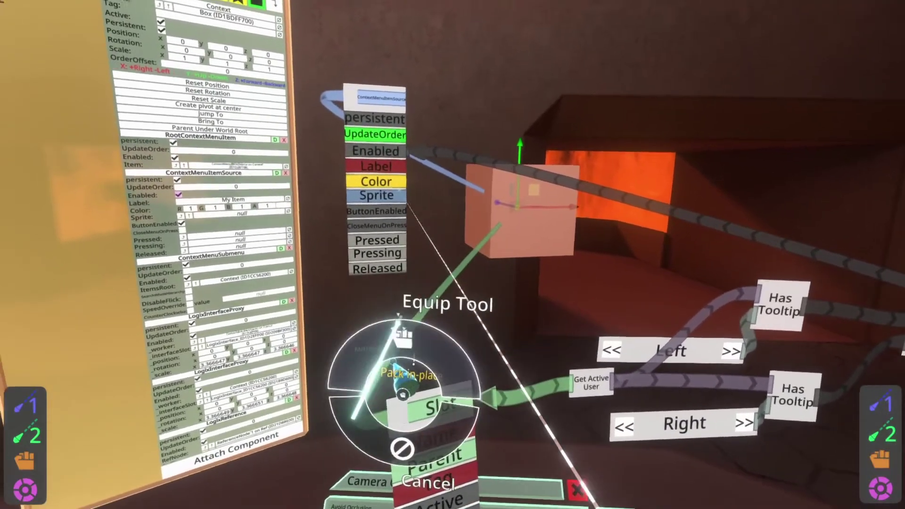
# - Test the context menu for the custom item with a tool equipped and with both hands free
pyautogui.click(404, 337)
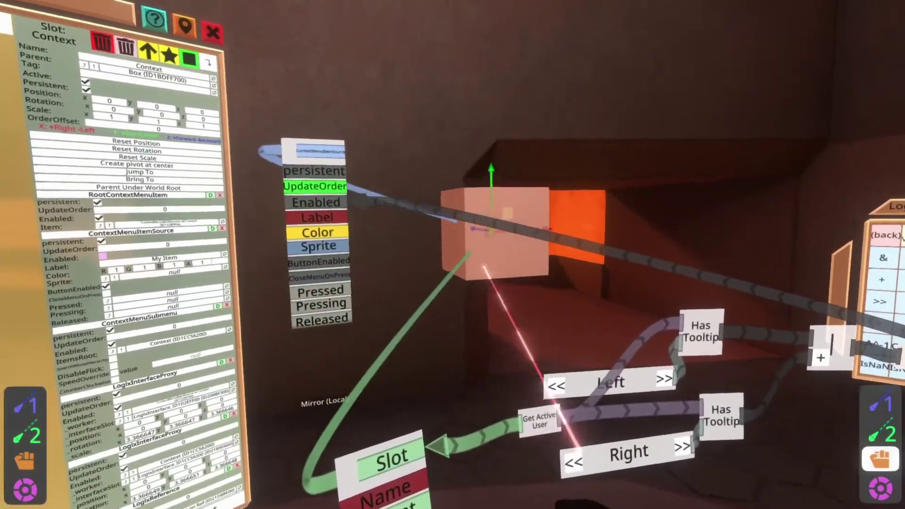
pyautogui.rightClick(516, 381)
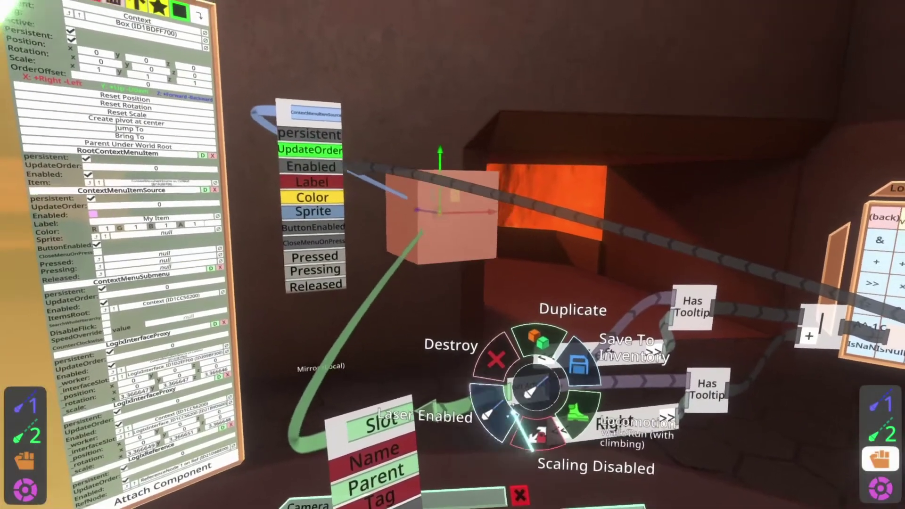
pyautogui.rightClick(514, 411)
pyautogui.rightClick(363, 359)
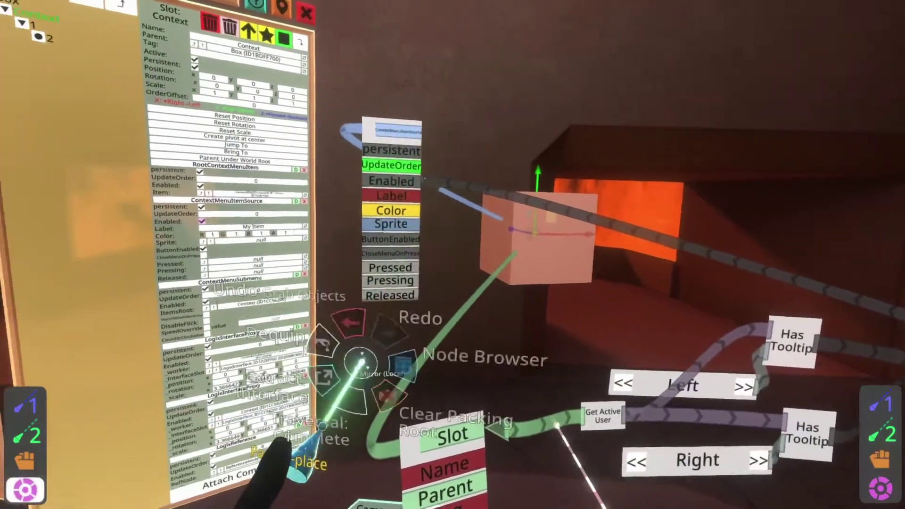
pyautogui.rightClick(396, 375)
pyautogui.press('t')
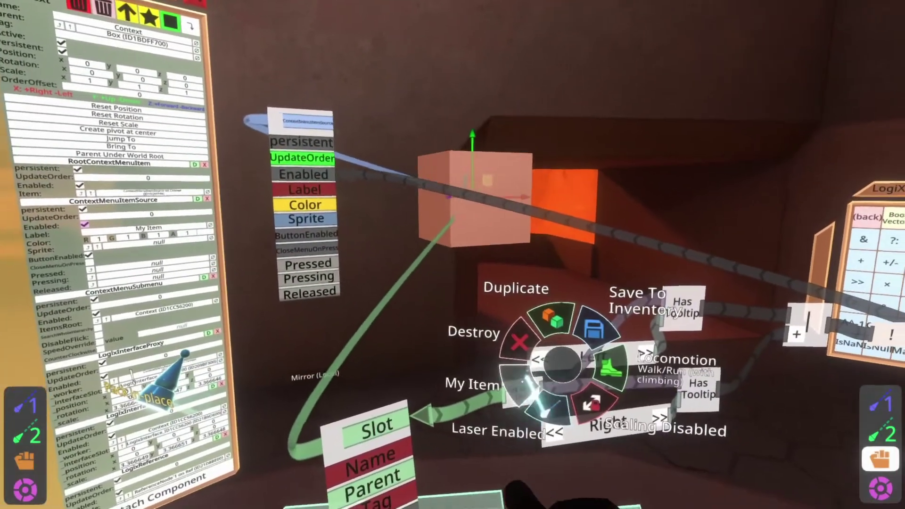
pyautogui.press('t')
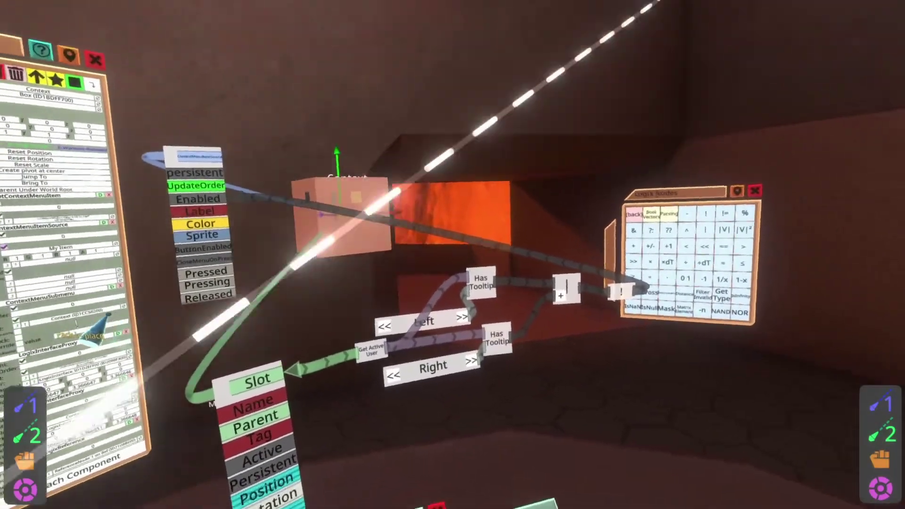
pyautogui.press('w')
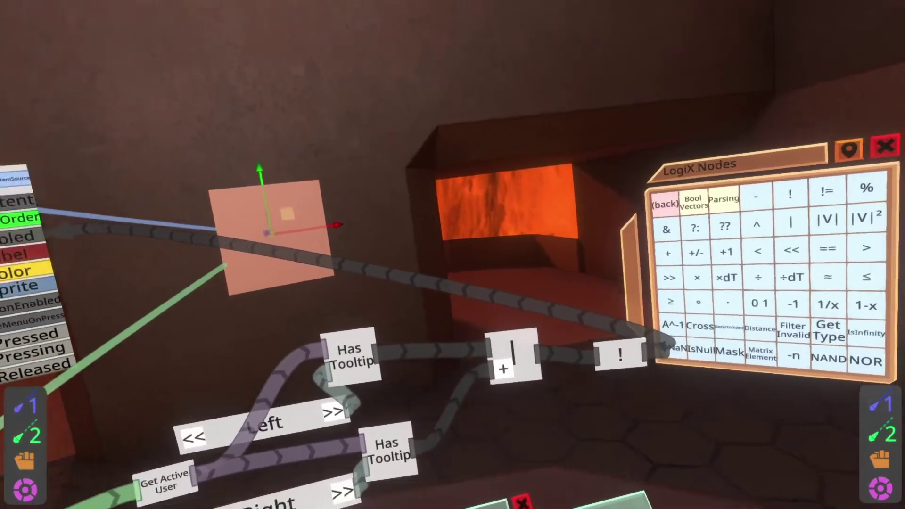
pyautogui.press('s')
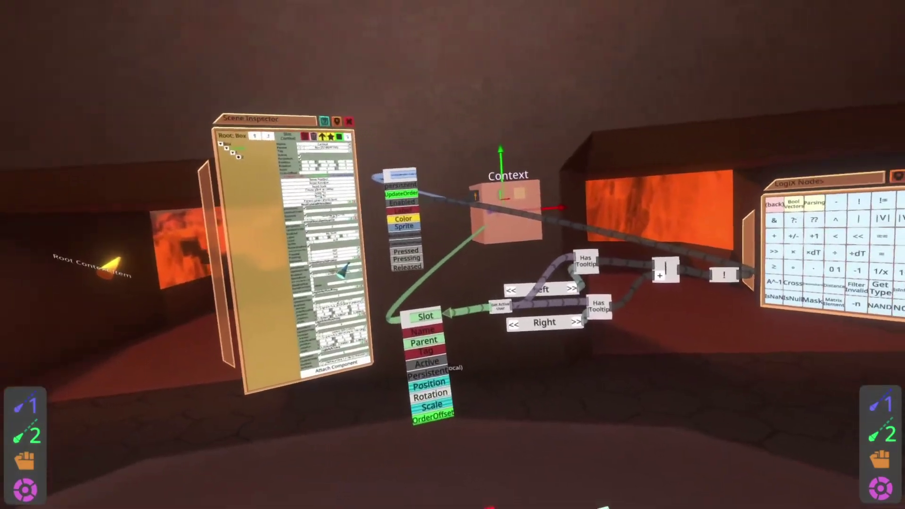
pyautogui.press('a')
pyautogui.press('w')
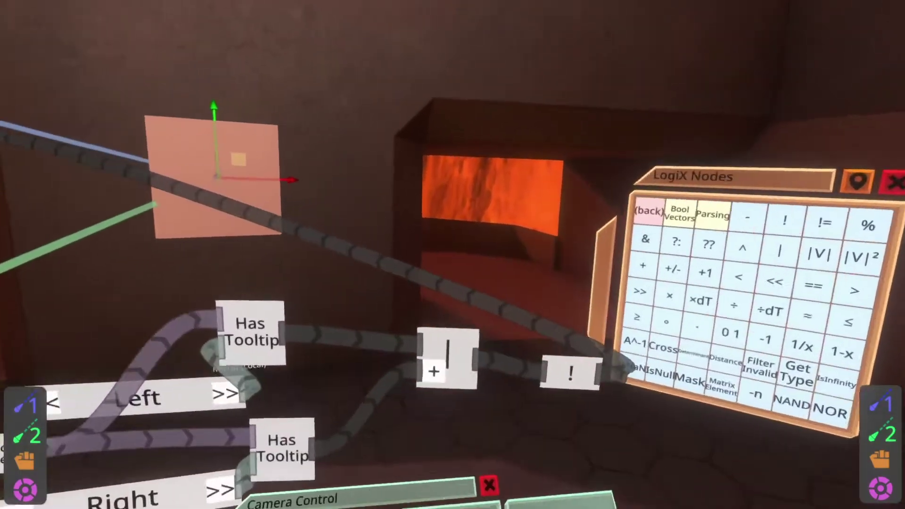
# - Review the LogiX chain from the Slot interface through Has Tooltip, OR and NOT to the item source's Enabled field
pyautogui.press('a')
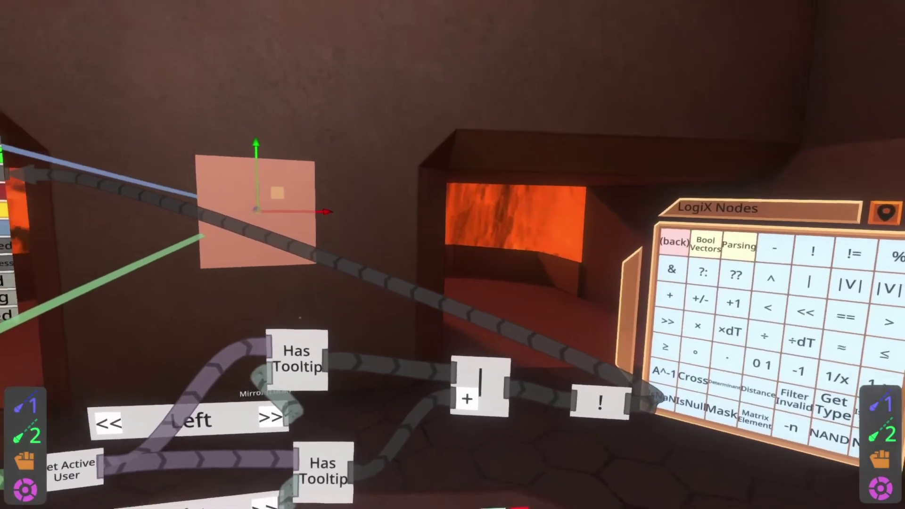
pyautogui.press('a')
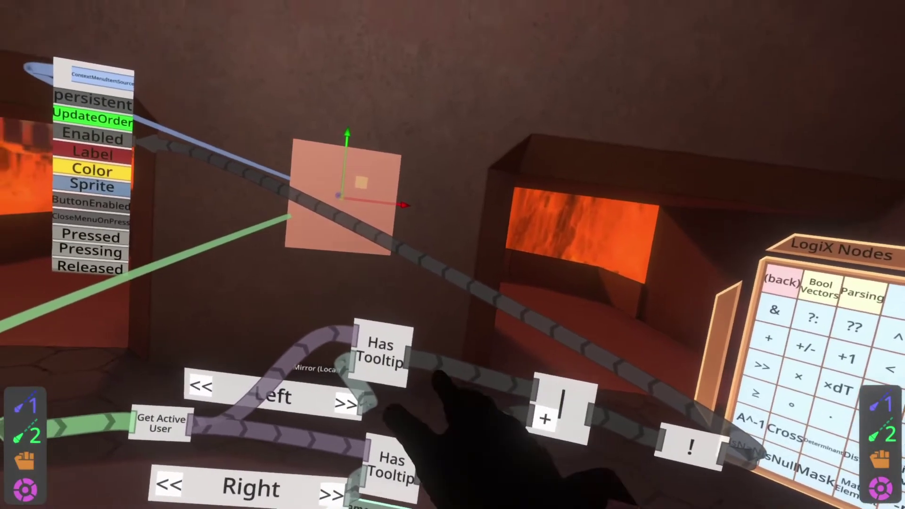
pyautogui.press('a')
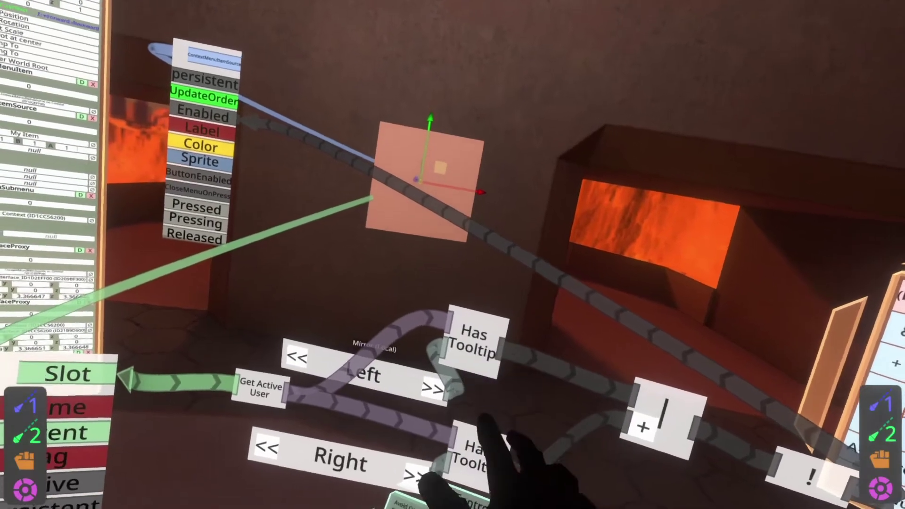
pyautogui.press('d')
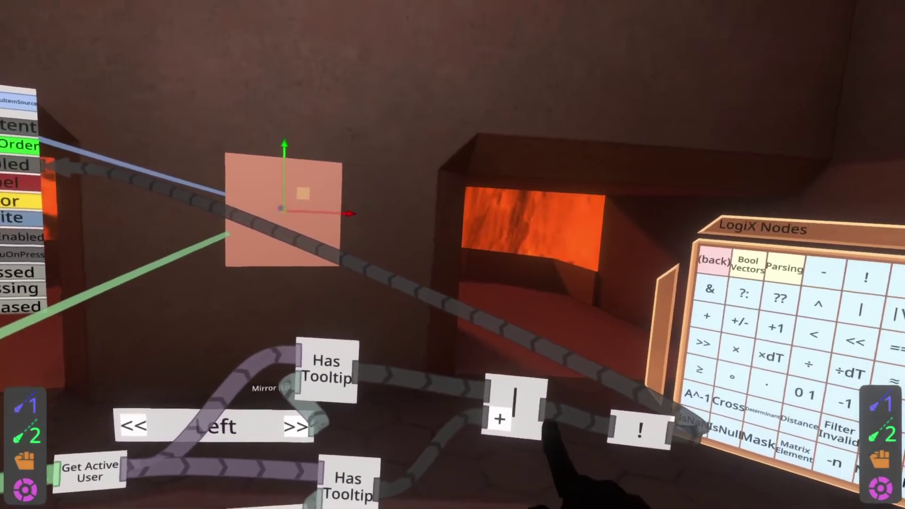
pyautogui.press('a')
pyautogui.press('w')
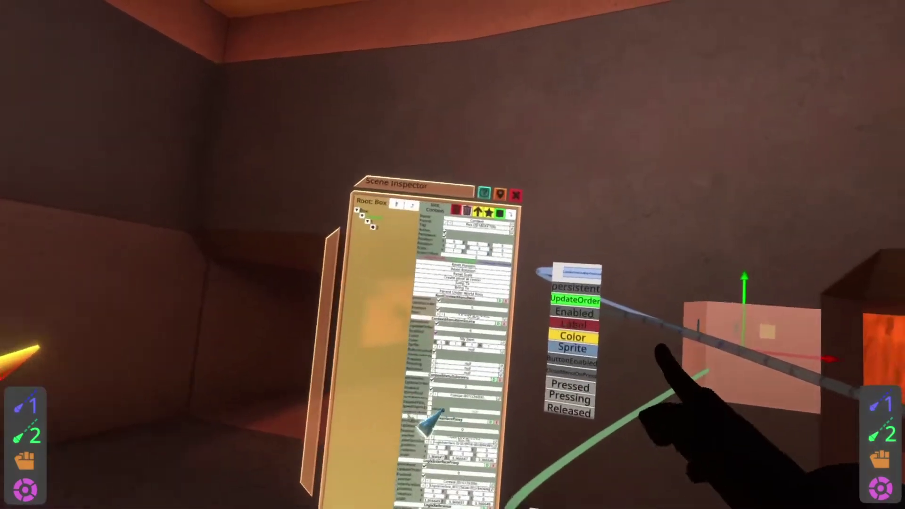
pyautogui.press('s')
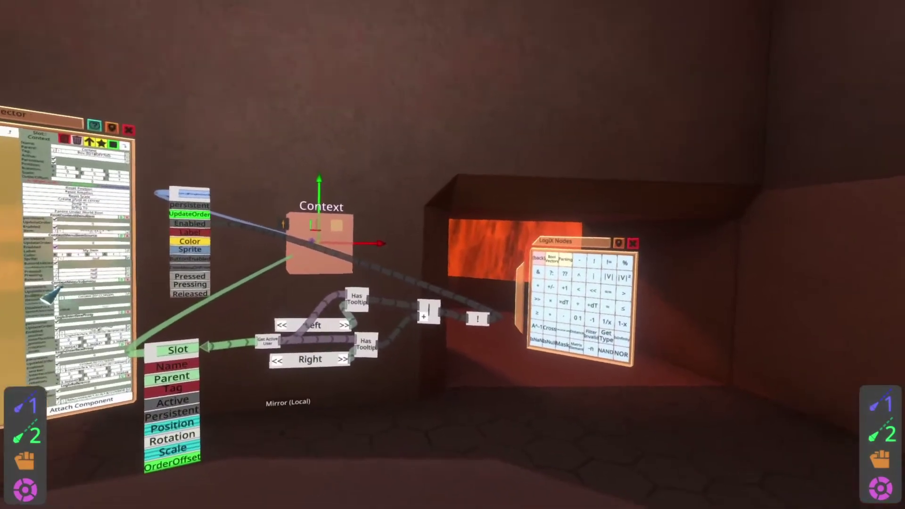
pyautogui.press('w')
pyautogui.moveTo(480, 313); pyautogui.dragTo(490, 234)
pyautogui.press('s')
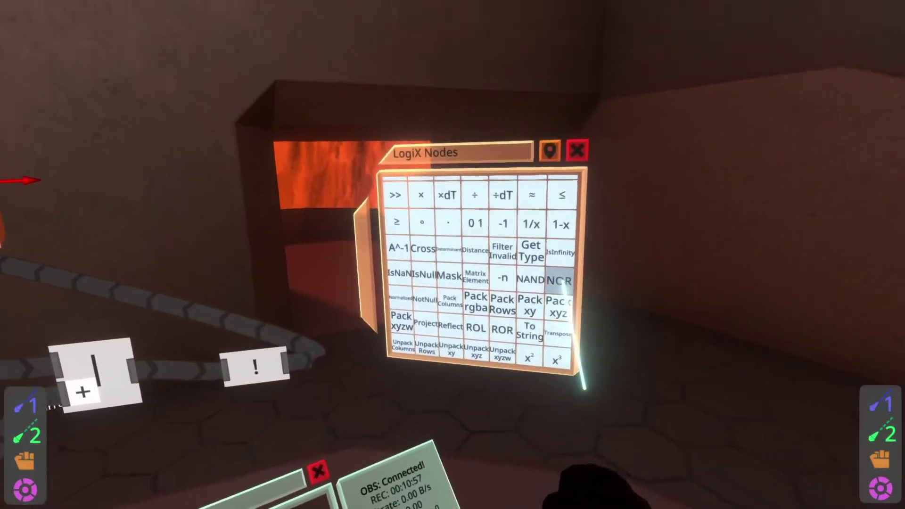
pyautogui.press('w')
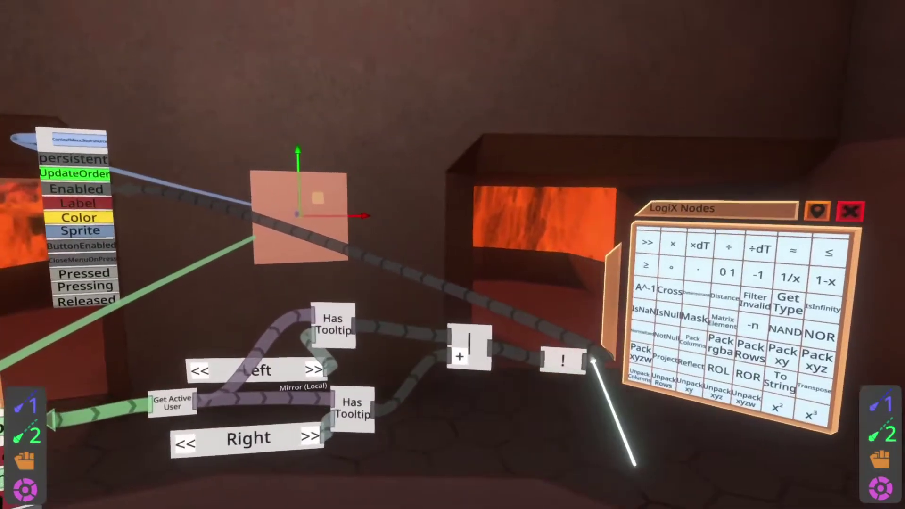
pyautogui.press('s')
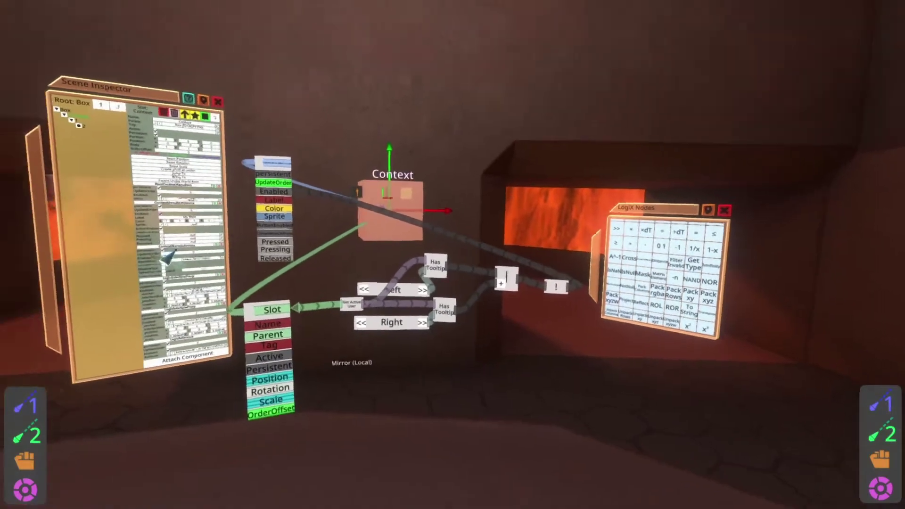
pyautogui.press('s')
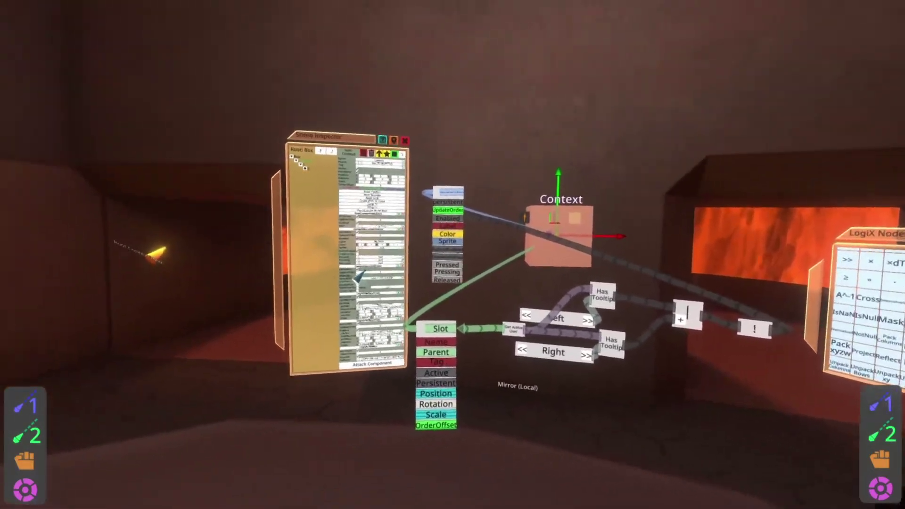
pyautogui.press('w')
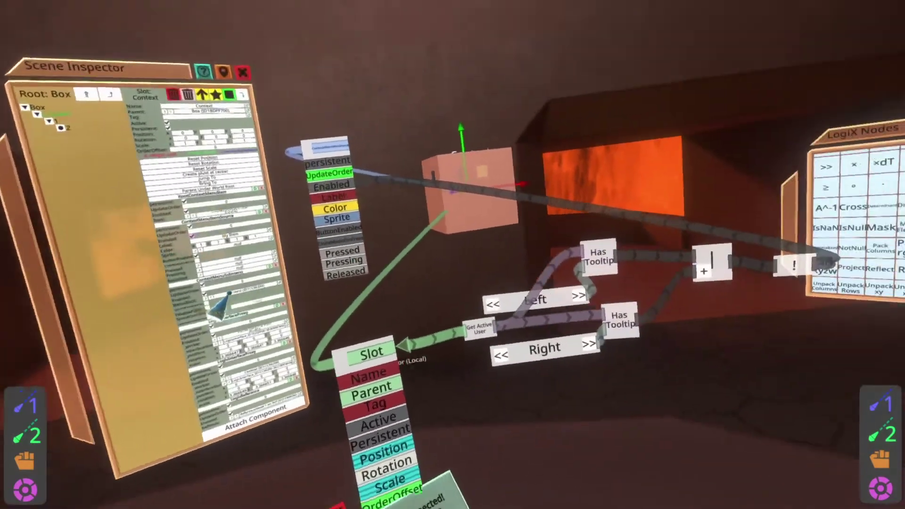
# - Destroy the LogiX tooltip-check nodes, including Get Active User, the Left and Right side inputs, and the Slot interface
pyautogui.press('w')
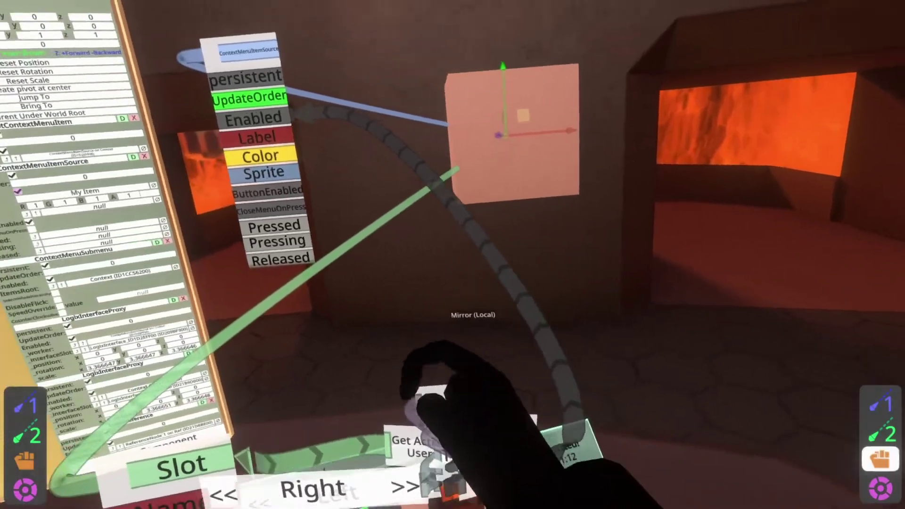
pyautogui.press('t')
pyautogui.click(498, 249)
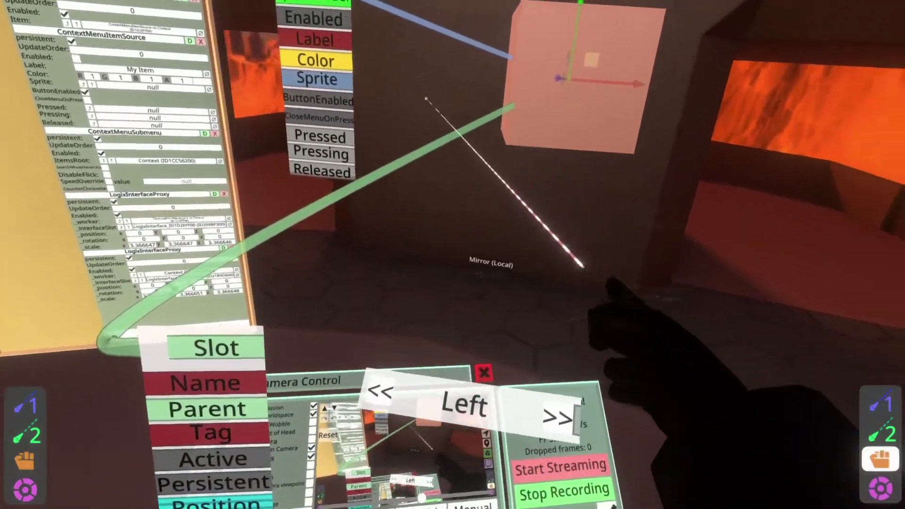
pyautogui.press('t')
pyautogui.click(508, 278)
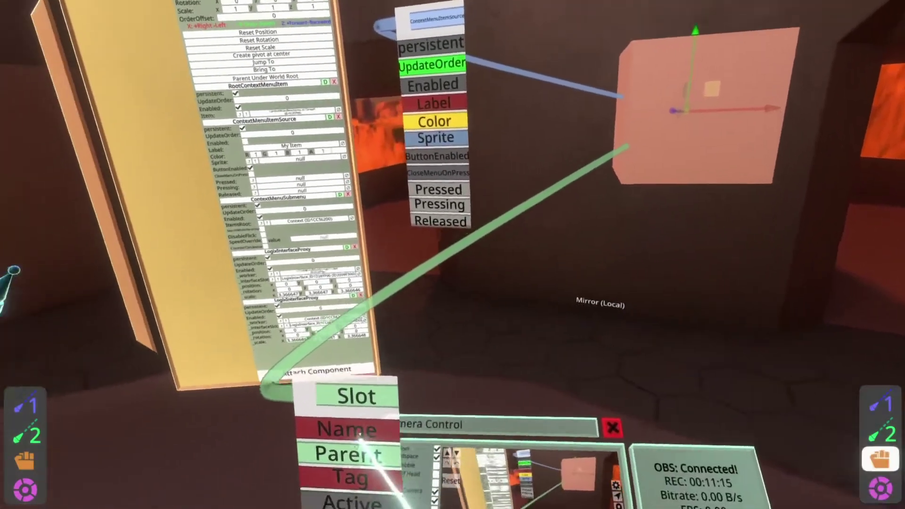
pyautogui.moveTo(414, 434); pyautogui.dragTo(546, 374, button='right')
pyautogui.press('t')
pyautogui.click(539, 333)
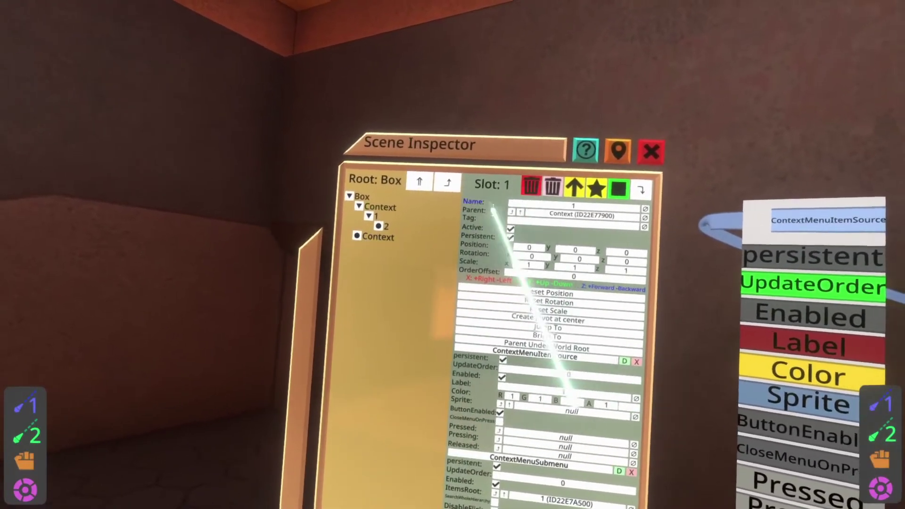
# - Select the second Context slot under Box and check the context menu while holding the box
pyautogui.click(378, 237)
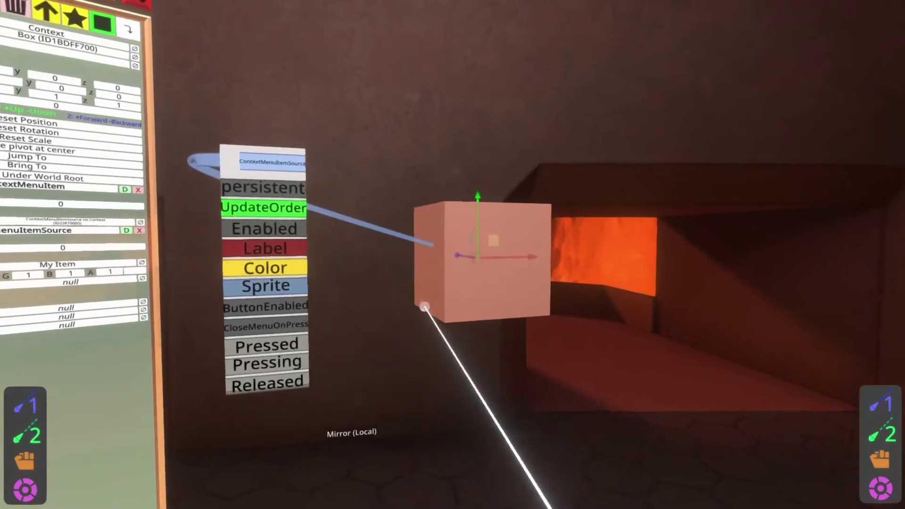
pyautogui.rightClick(479, 302)
pyautogui.moveTo(479, 302); pyautogui.dragTo(530, 307, button='right')
pyautogui.middleClick(529, 308)
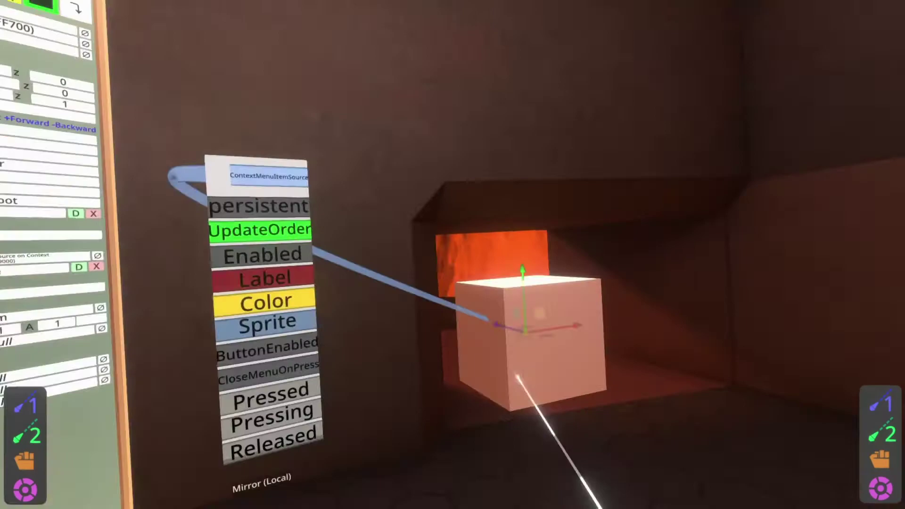
pyautogui.moveTo(481, 321); pyautogui.dragTo(489, 347, button='right')
pyautogui.middleClick(499, 340)
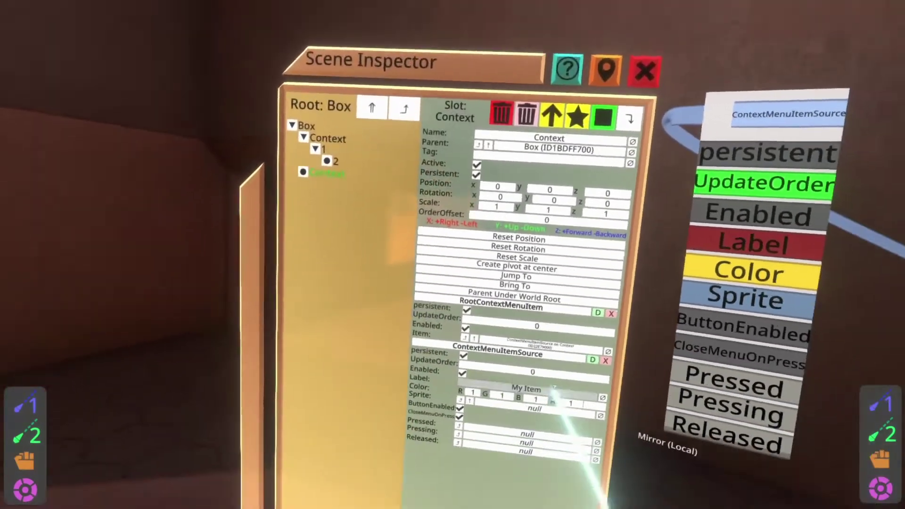
# - Set the second Context slot's item label to 2 and test the context menu while holding the box
pyautogui.click(542, 389)
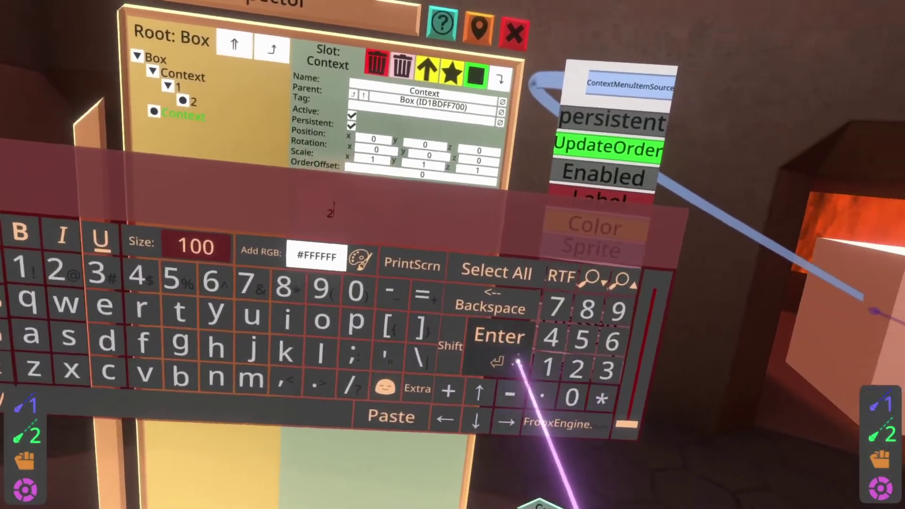
pyautogui.click(577, 378)
pyautogui.moveTo(363, 306); pyautogui.dragTo(490, 350, button='right')
pyautogui.middleClick(490, 349)
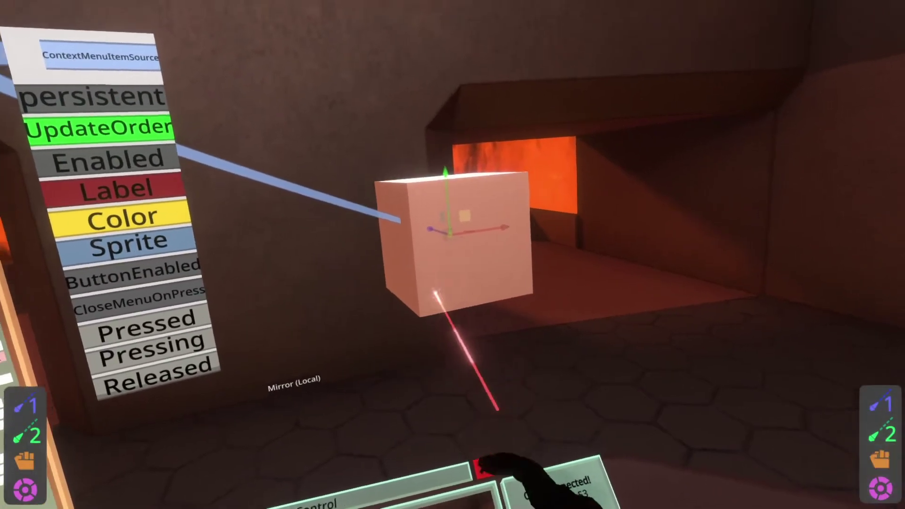
pyautogui.rightClick(435, 291)
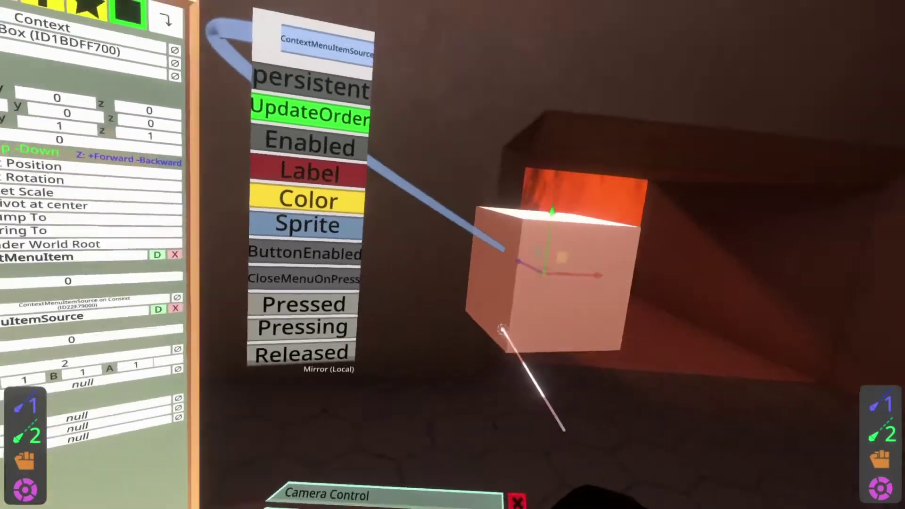
pyautogui.rightClick(484, 377)
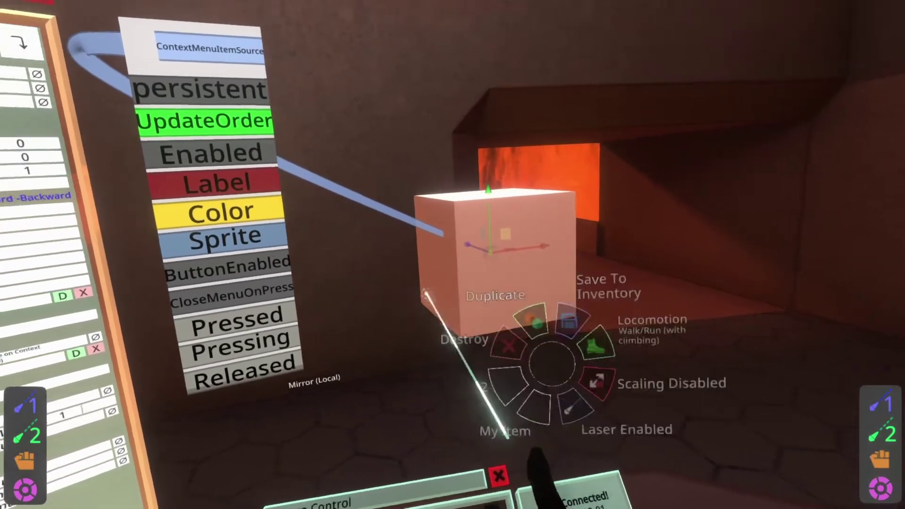
pyautogui.rightClick(434, 293)
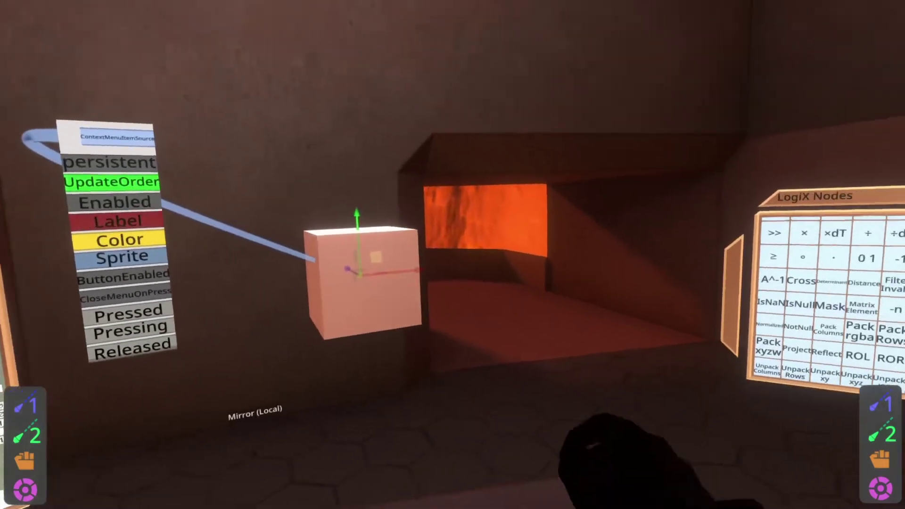
# - Open the context menu without holding the box to compare which items it offers
pyautogui.press('t')
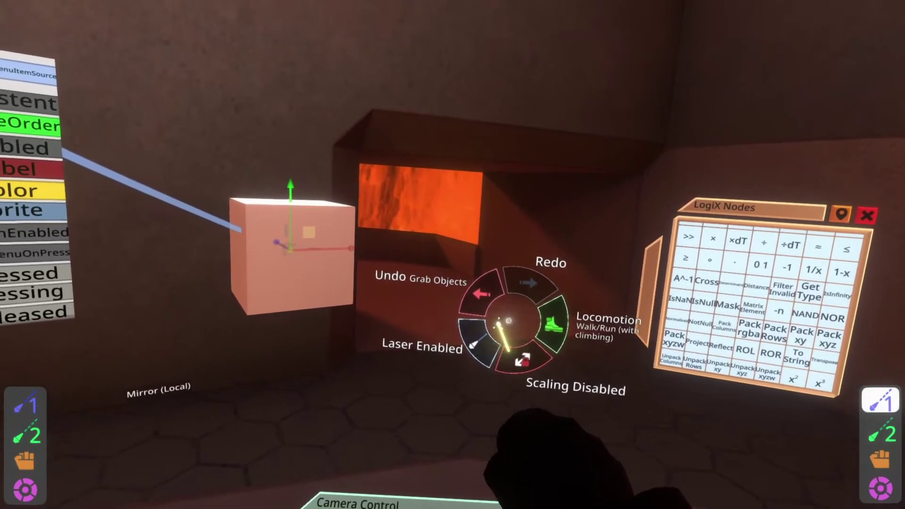
pyautogui.click(468, 314)
pyautogui.press('t')
pyautogui.click(519, 333)
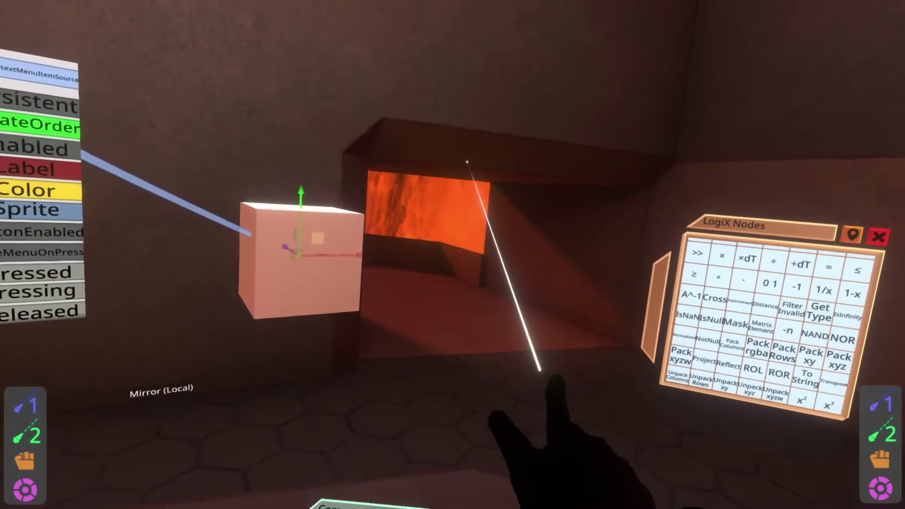
pyautogui.click(493, 353)
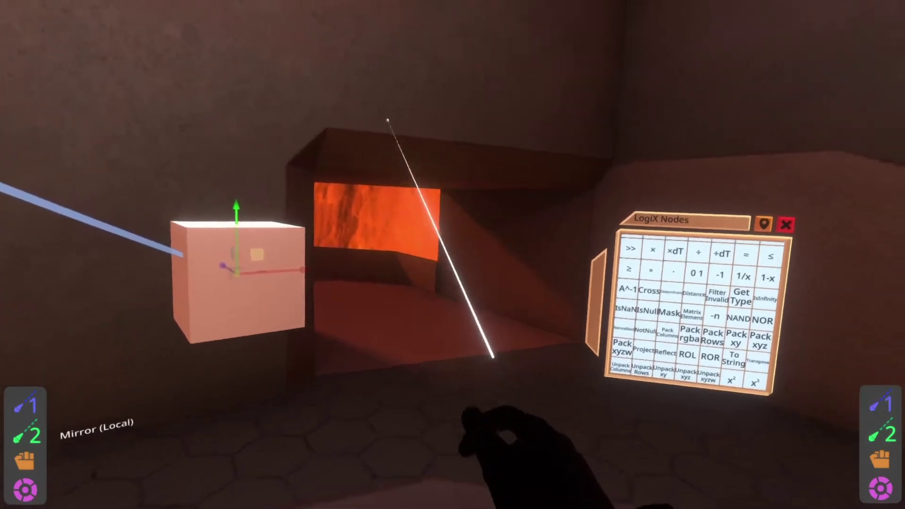
# - Select the slot 2 item nested under slot 1 and destroy it
pyautogui.press('t')
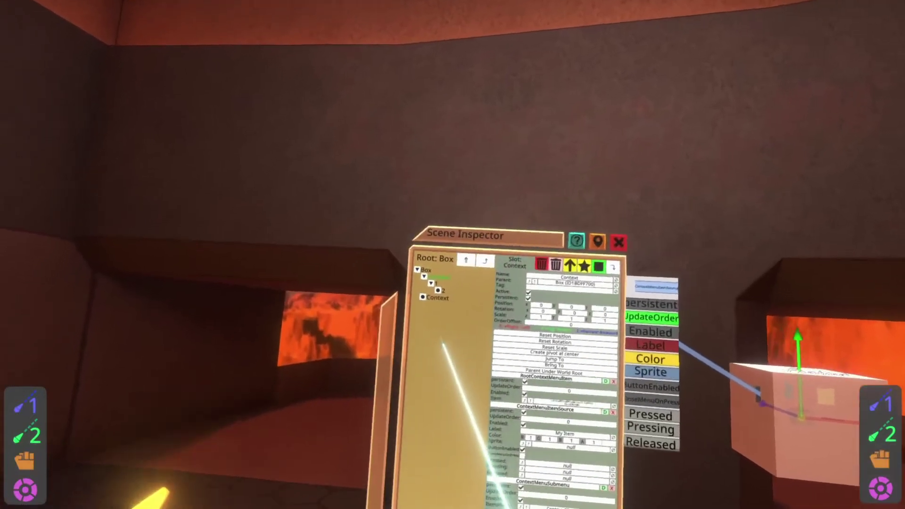
pyautogui.click(445, 289)
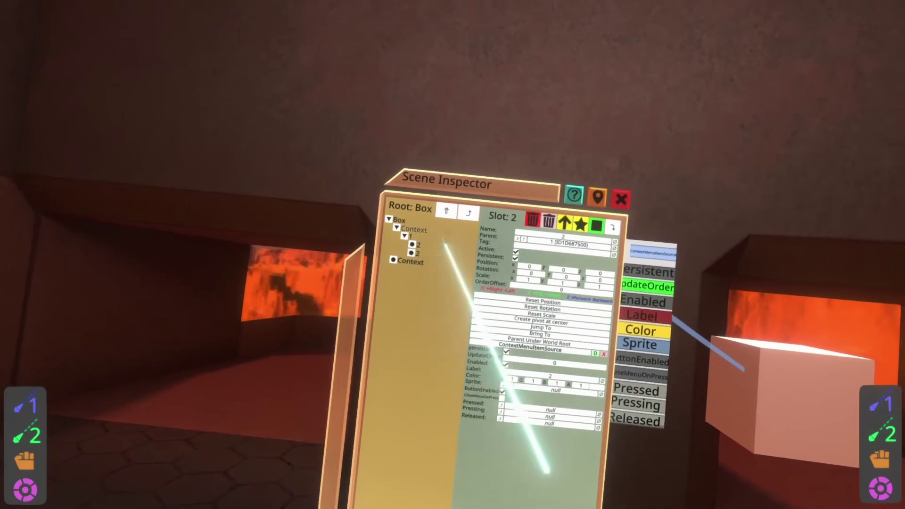
pyautogui.click(534, 217)
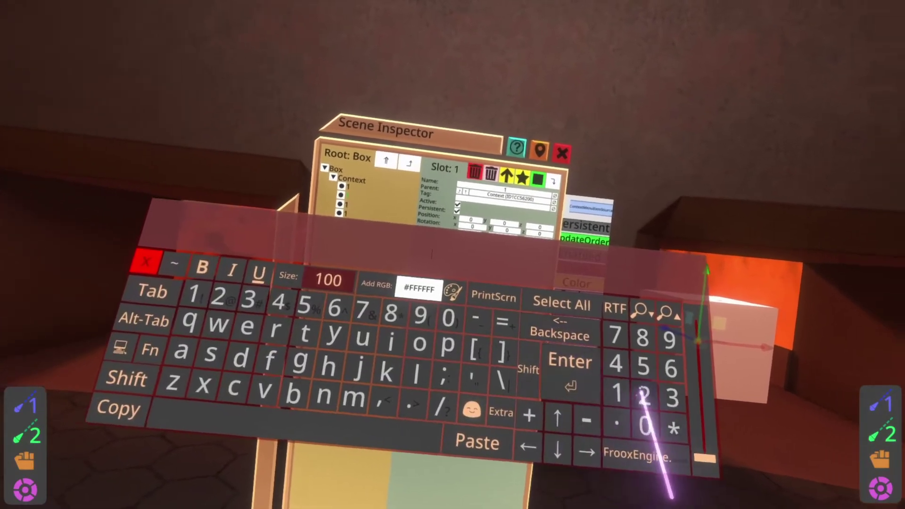
# - Relabel the duplicated slot 1 items under Context, using 2 for the first duplicate and 4 for the last
pyautogui.click(629, 397)
pyautogui.click(565, 379)
pyautogui.click(419, 269)
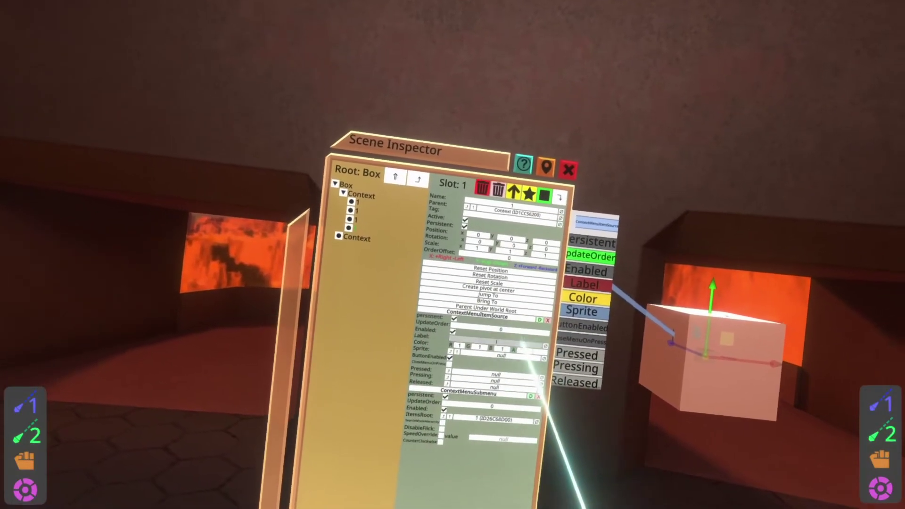
# - Test the numbered submenu items by opening the context menu while holding the box
pyautogui.press('t')
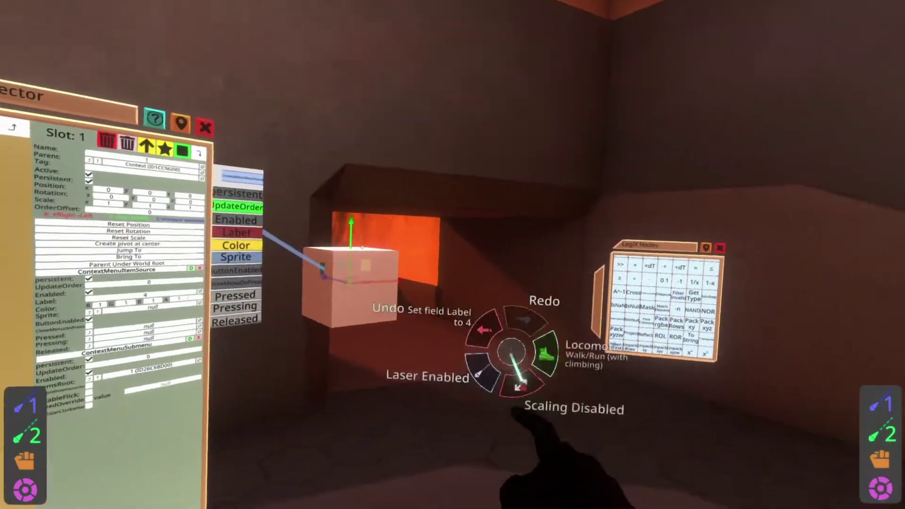
pyautogui.press('t')
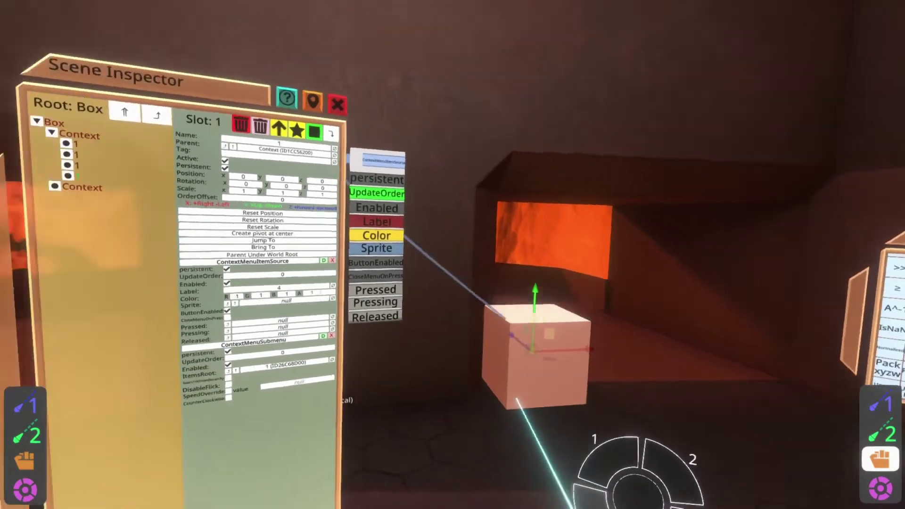
pyautogui.press('t')
pyautogui.click(472, 247)
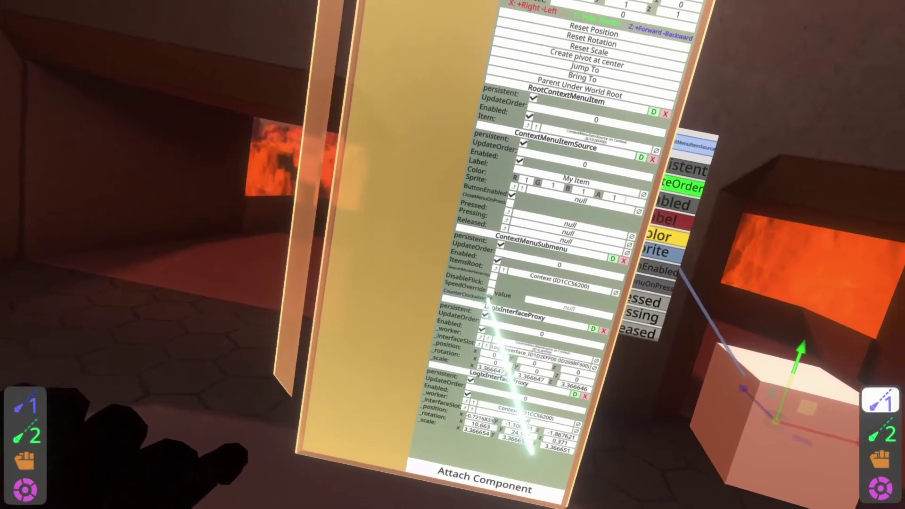
pyautogui.press('t')
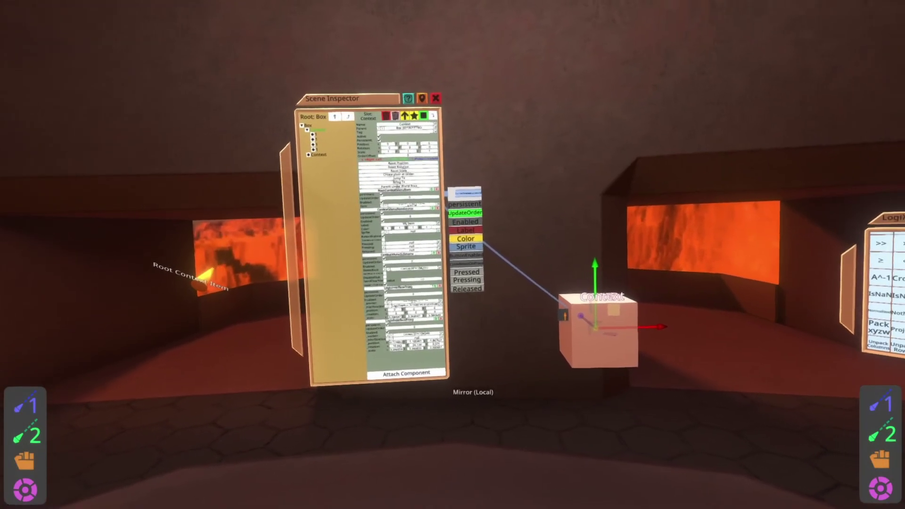
pyautogui.press('t')
pyautogui.click(556, 485)
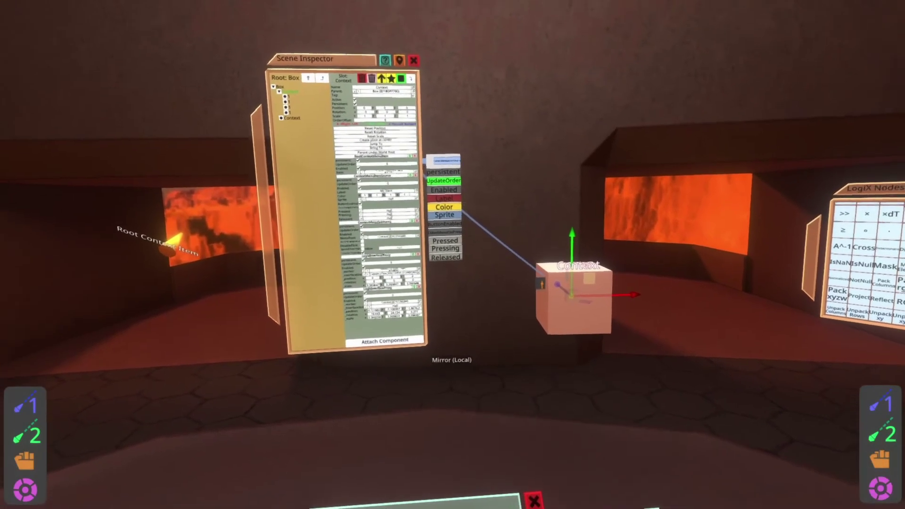
pyautogui.press('t')
pyautogui.press('t')
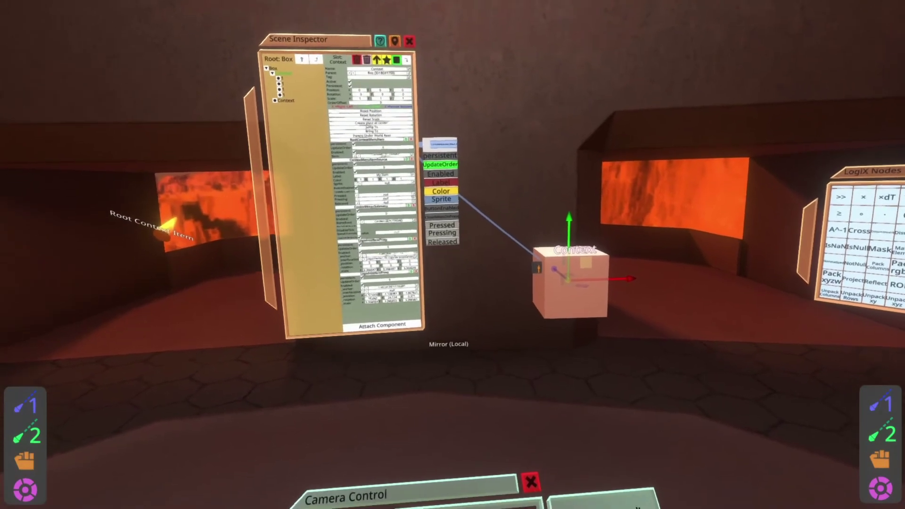